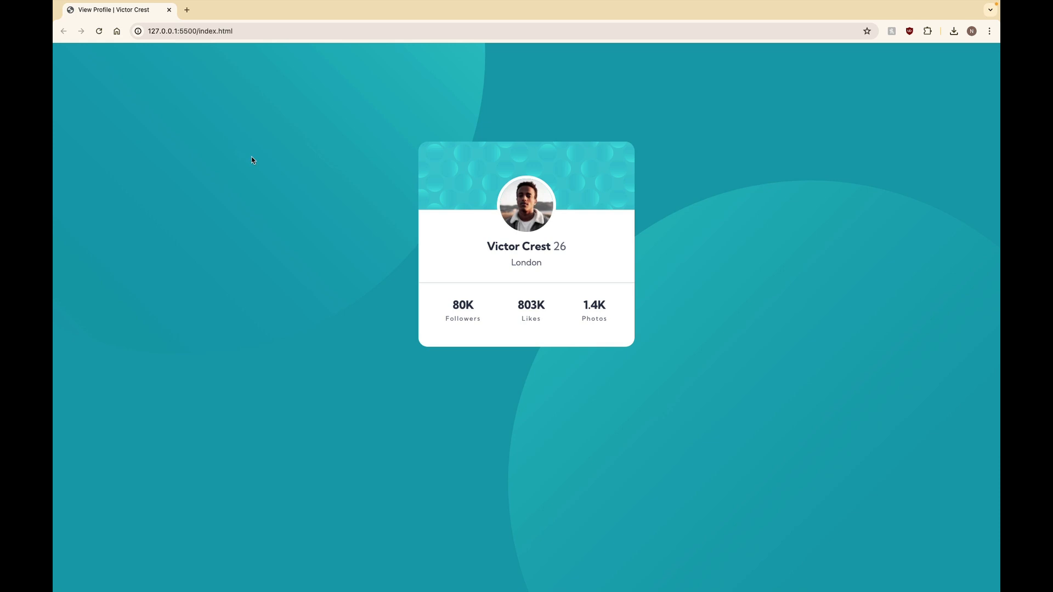
- Open canva.com in a new browser tab and create a blank custom-size design of 500 × 500 px
click(187, 9)
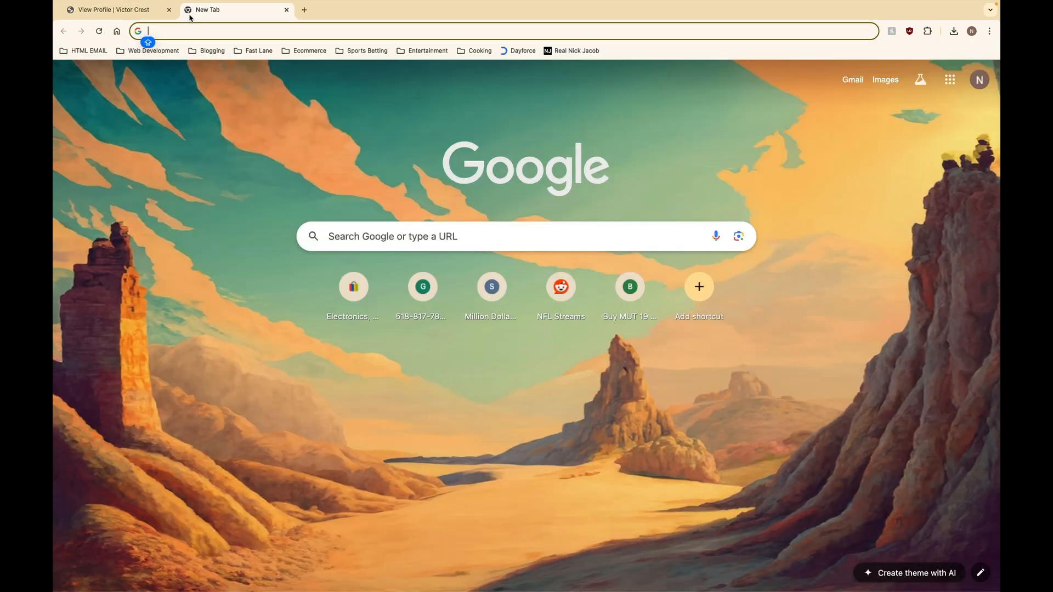
text(canva.com)
key(Return)
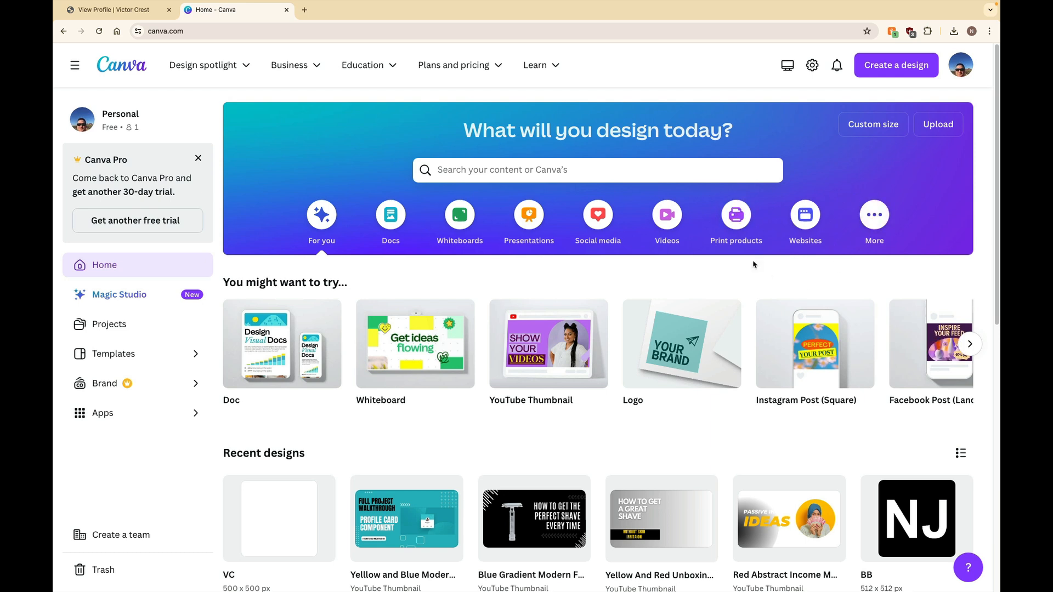
click(882, 126)
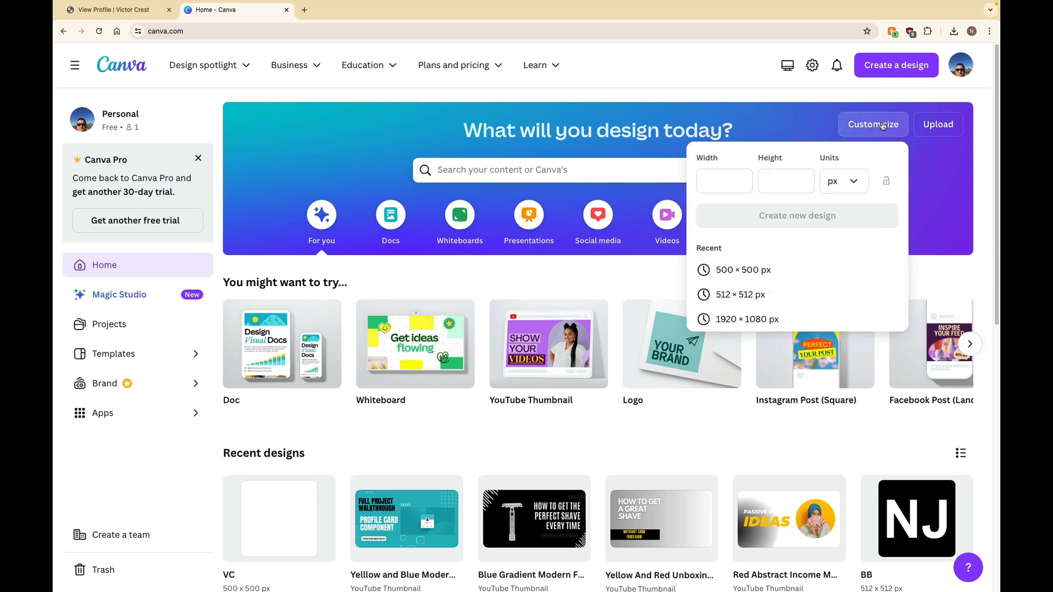
click(764, 271)
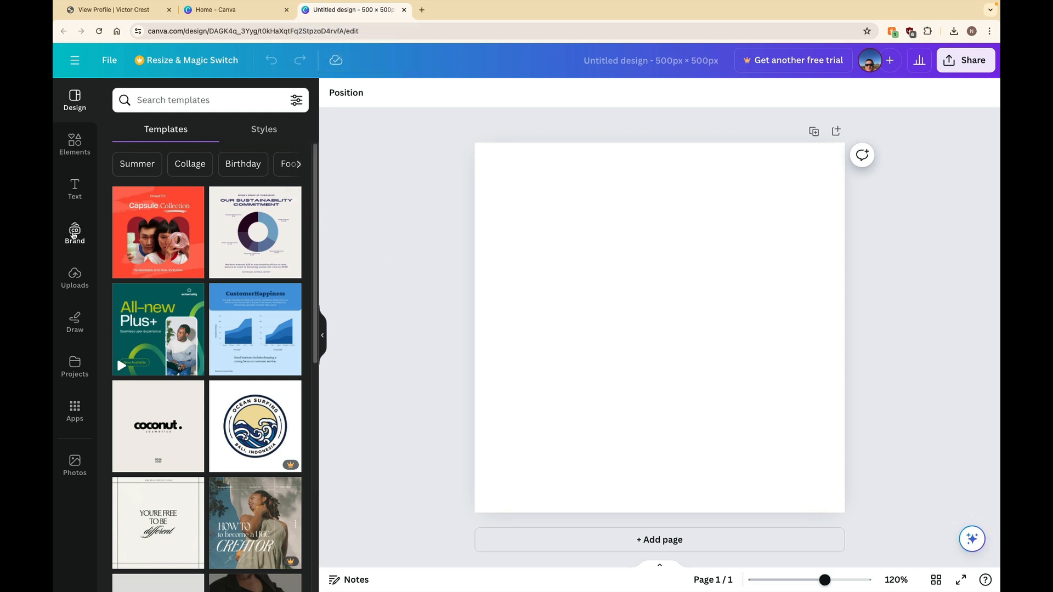
- Place the uploaded teal gradient circle on the canvas and enlarge it until it nearly fills the page
click(78, 284)
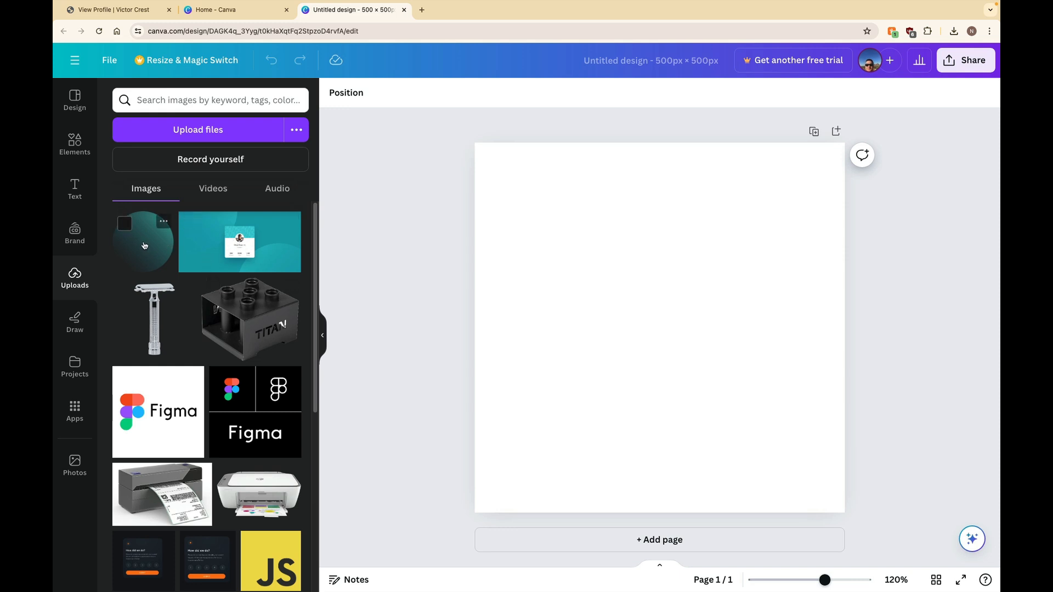
click(144, 245)
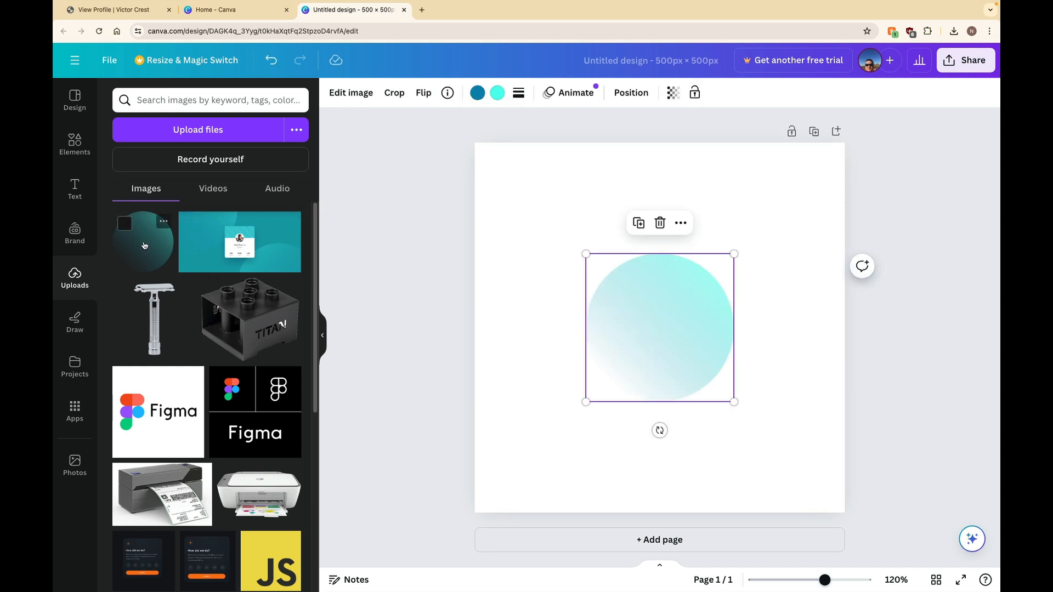
drag(585, 402, 506, 480)
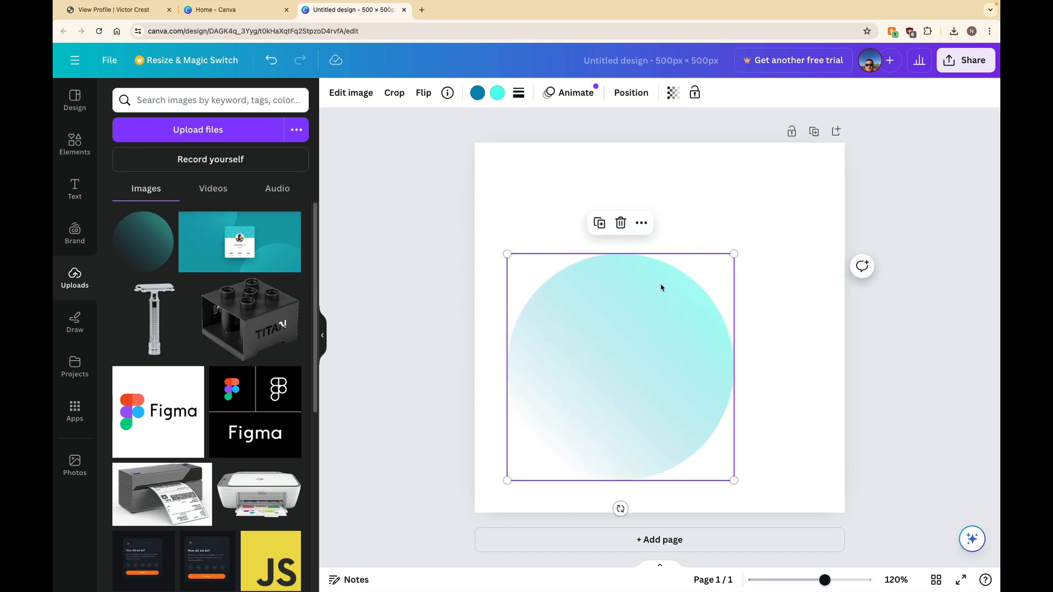
click(159, 14)
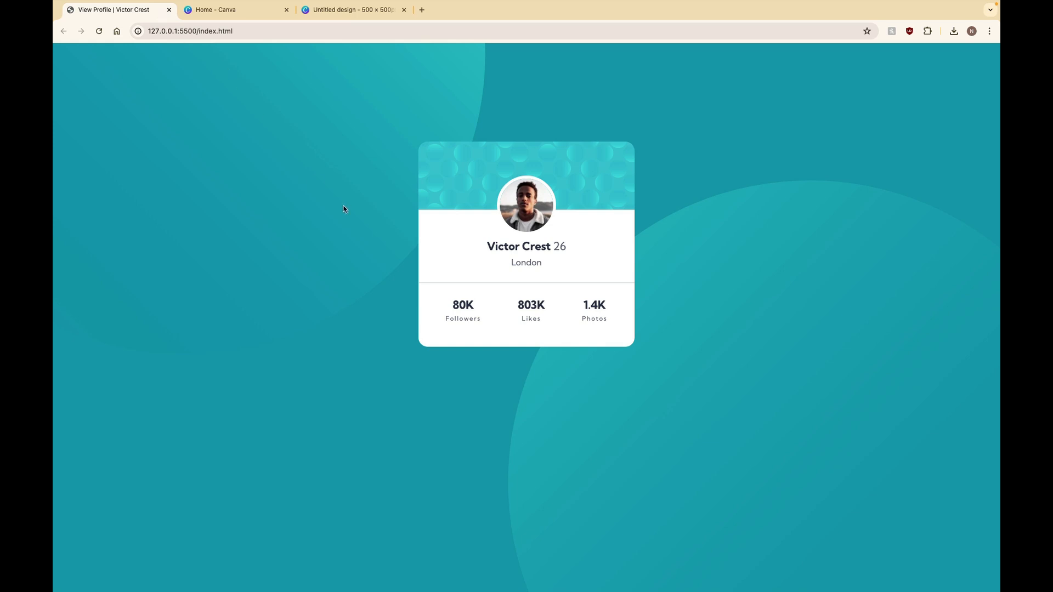
click(354, 17)
drag(735, 252, 853, 171)
drag(506, 480, 483, 504)
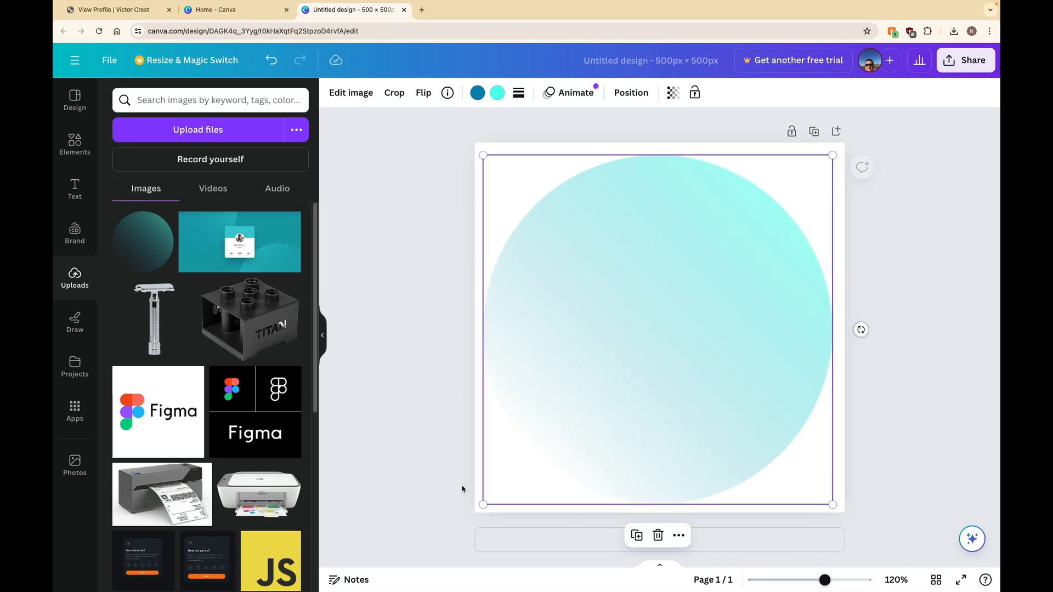
click(380, 427)
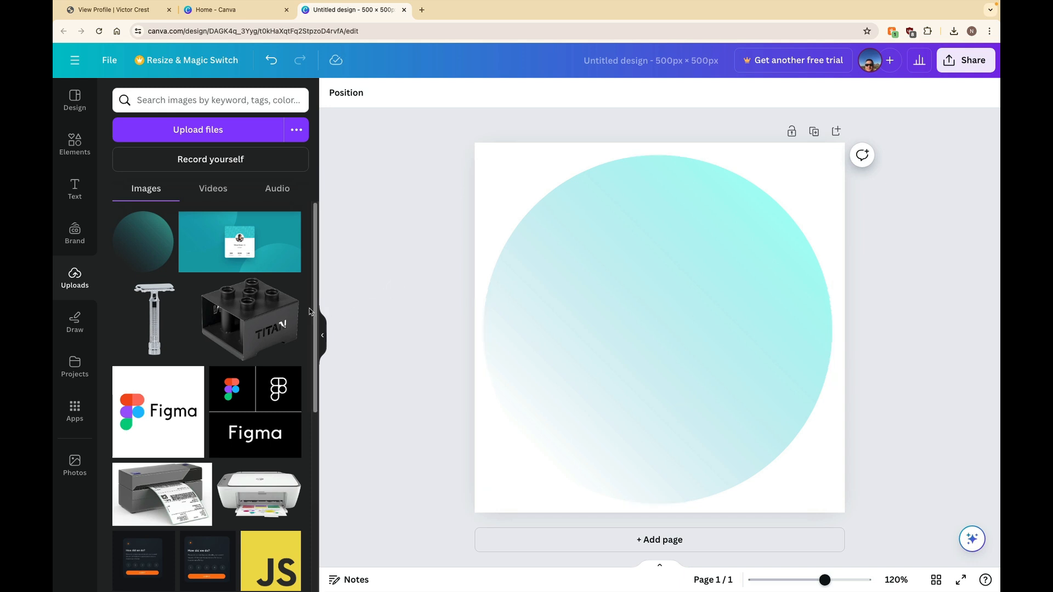
- Add a heading reading "VC" over the gradient circle
click(115, 10)
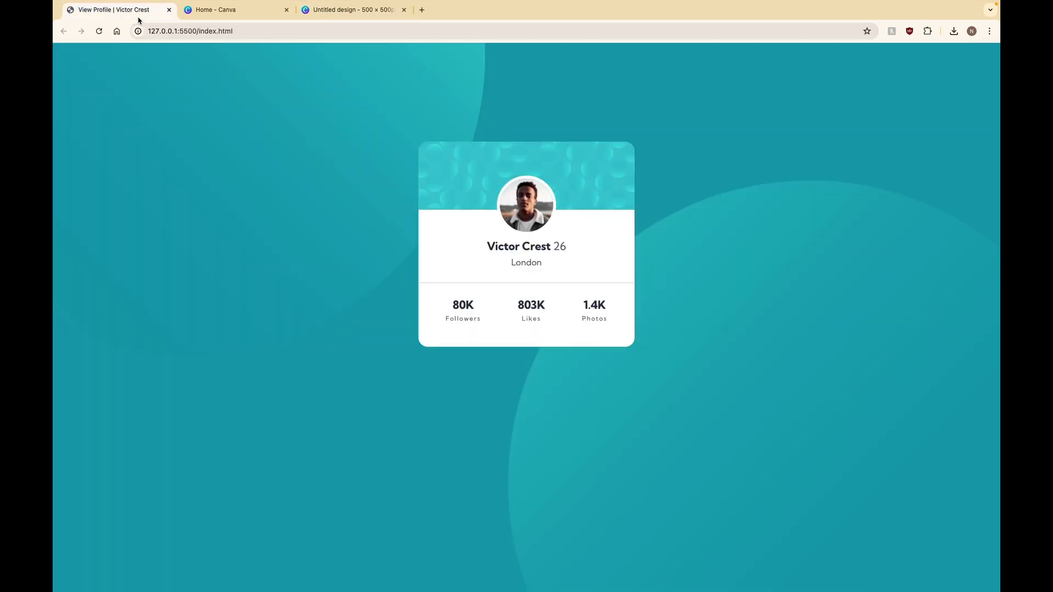
click(318, 19)
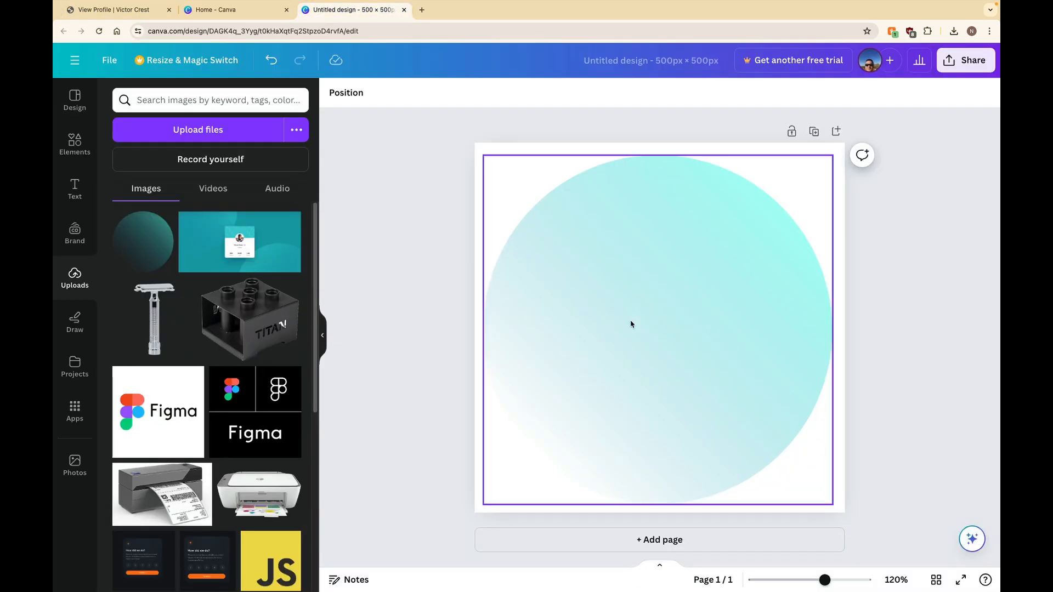
click(135, 13)
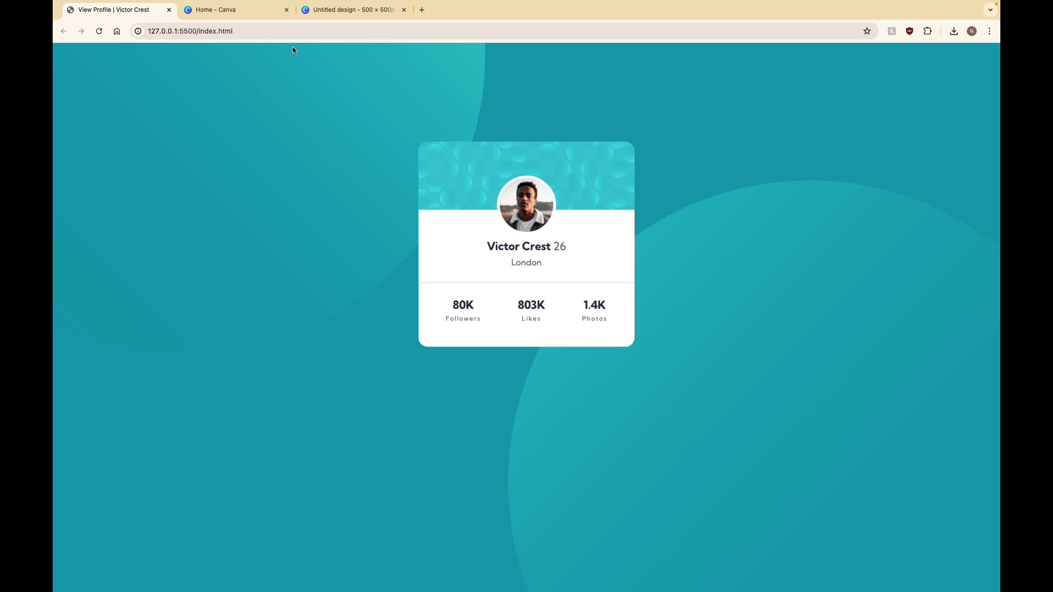
click(329, 10)
click(73, 193)
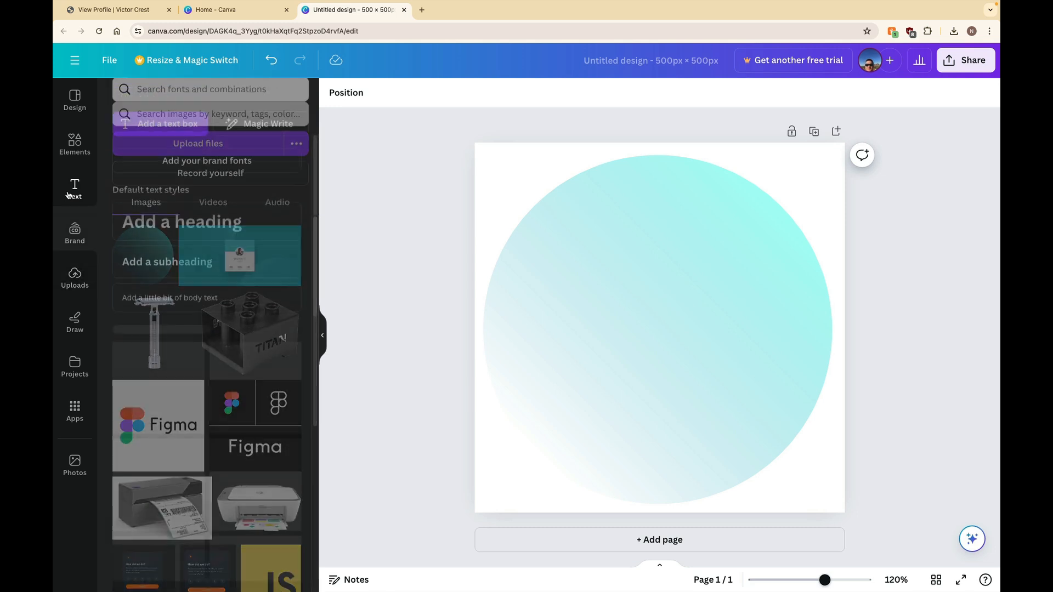
click(145, 237)
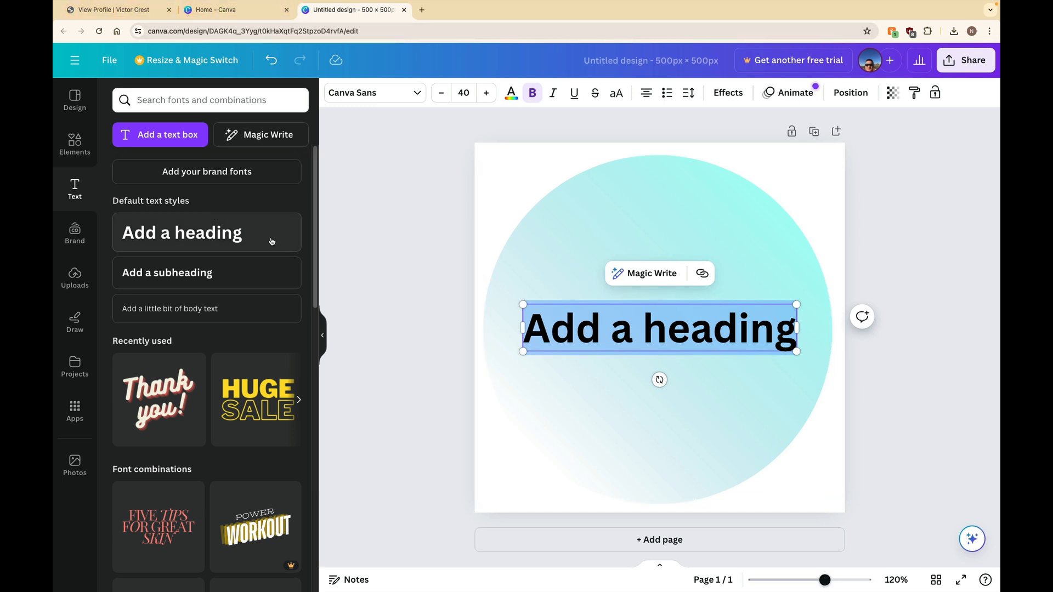
text(VC)
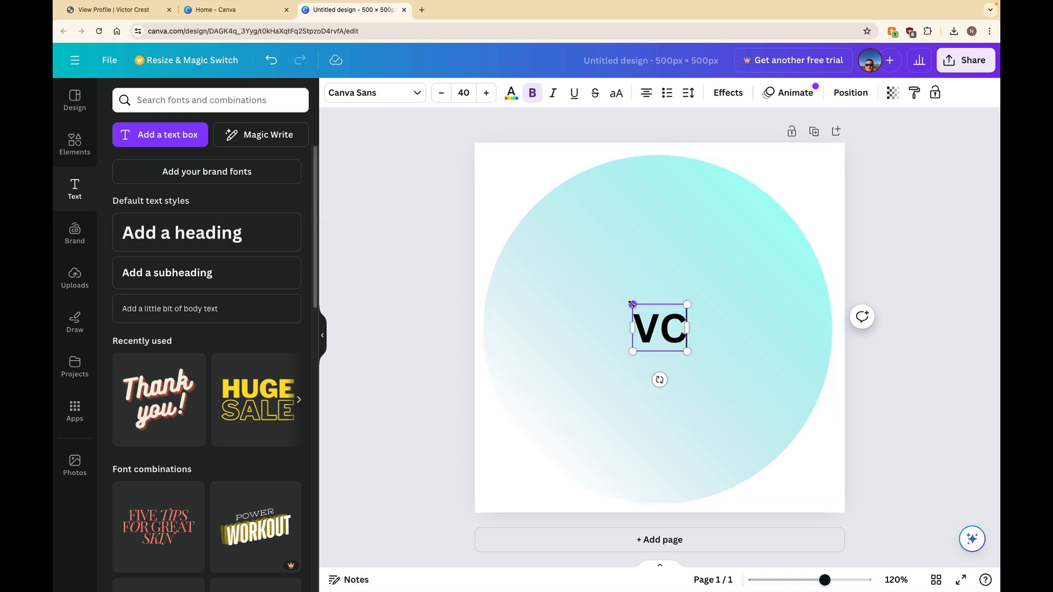
- Enlarge the VC heading to font size 208 and centre it on the circle
drag(632, 304, 531, 219)
drag(686, 352, 789, 451)
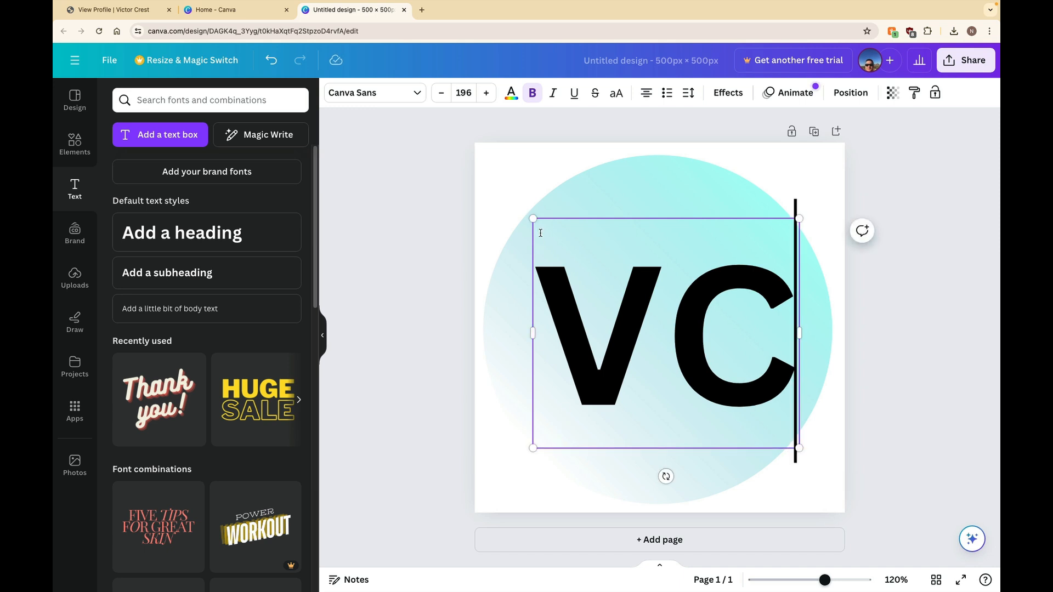
drag(532, 219, 516, 205)
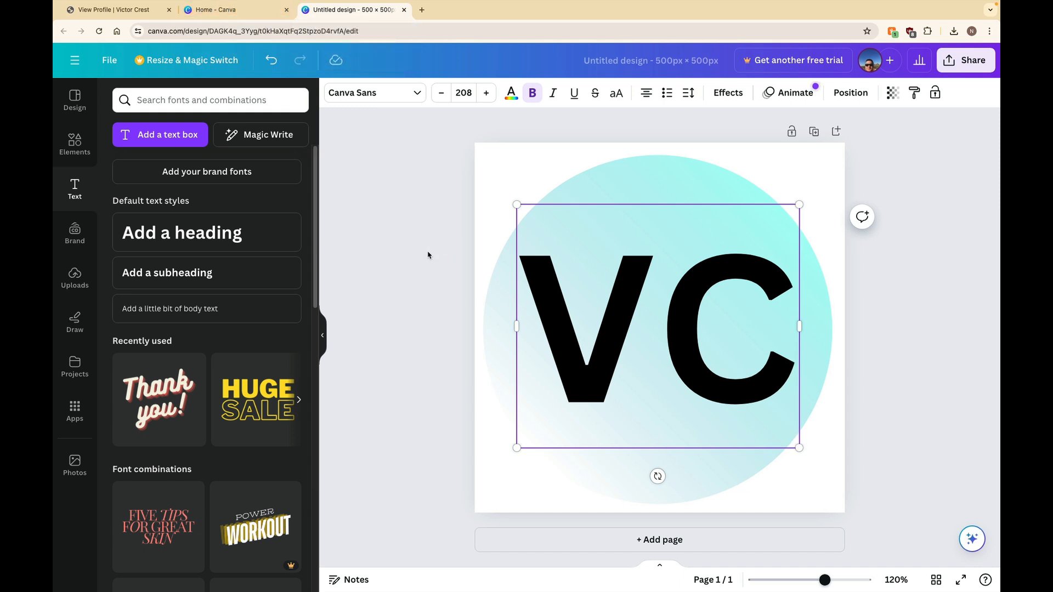
drag(584, 328, 586, 331)
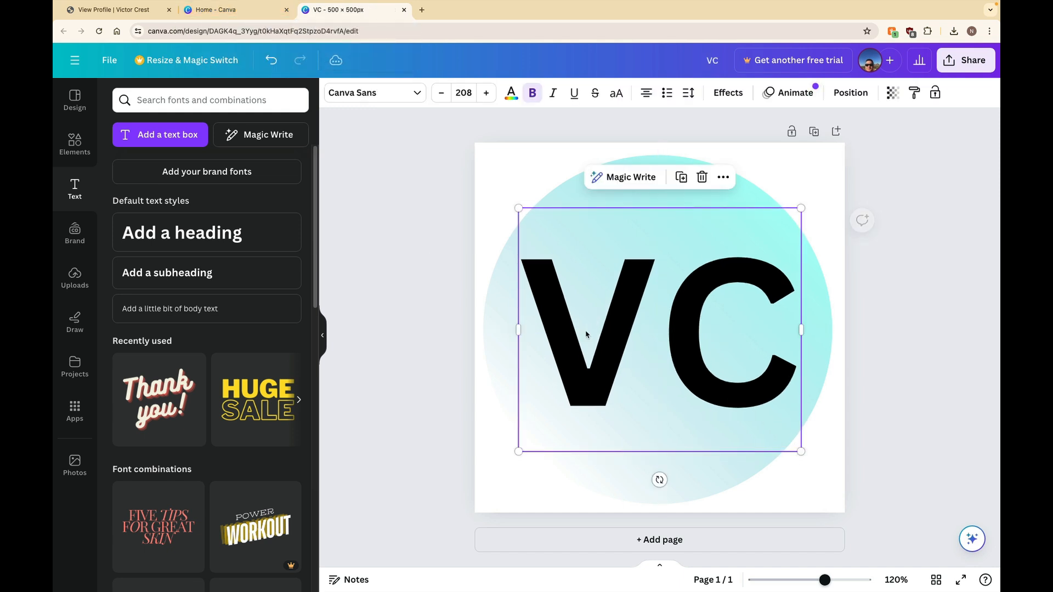
click(364, 322)
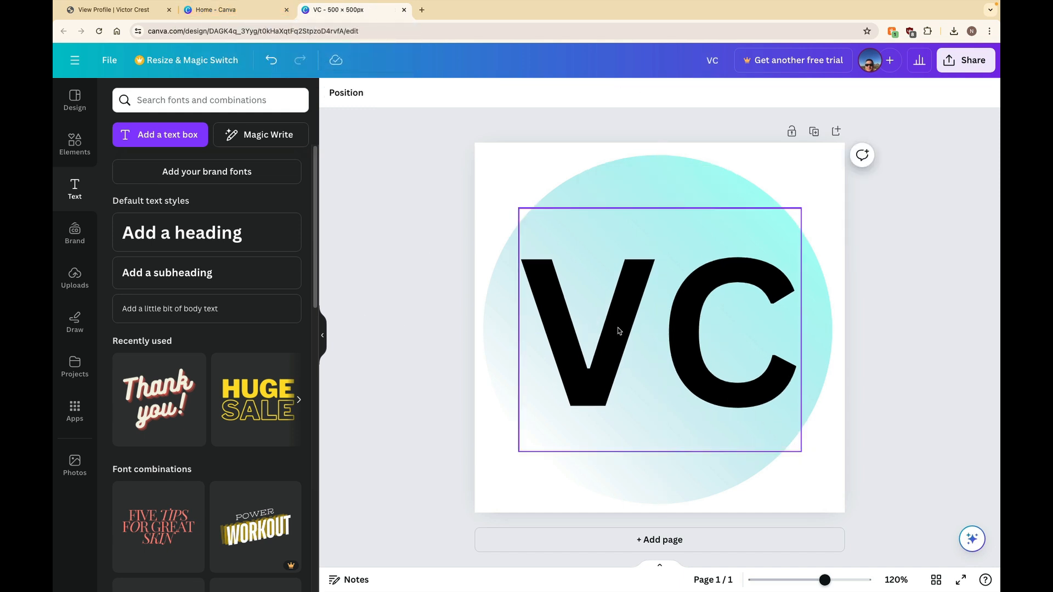
- Download the VC design as a PNG at 500 × 500 px
click(957, 64)
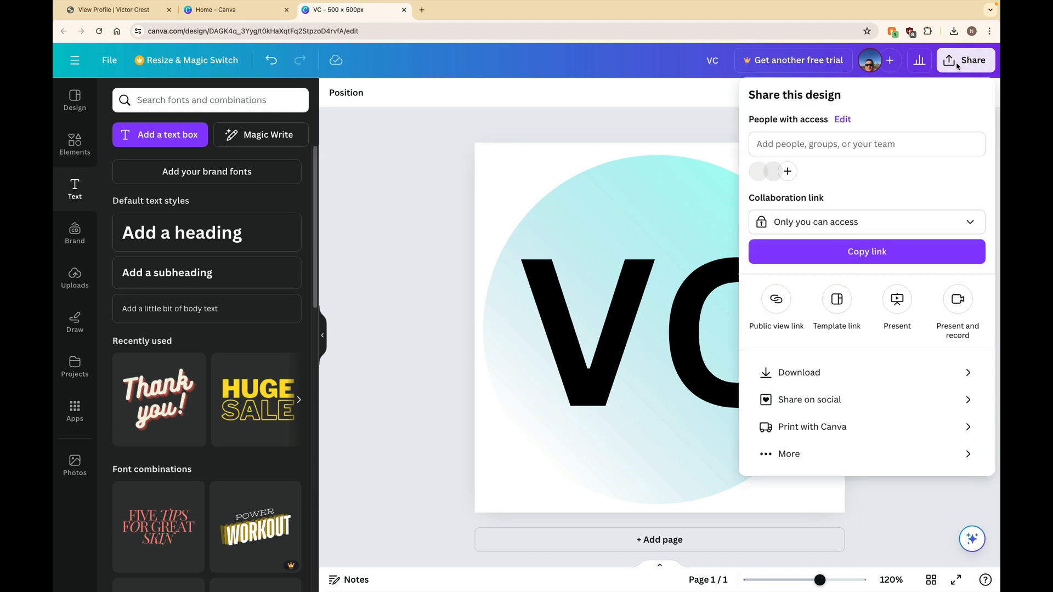
click(817, 383)
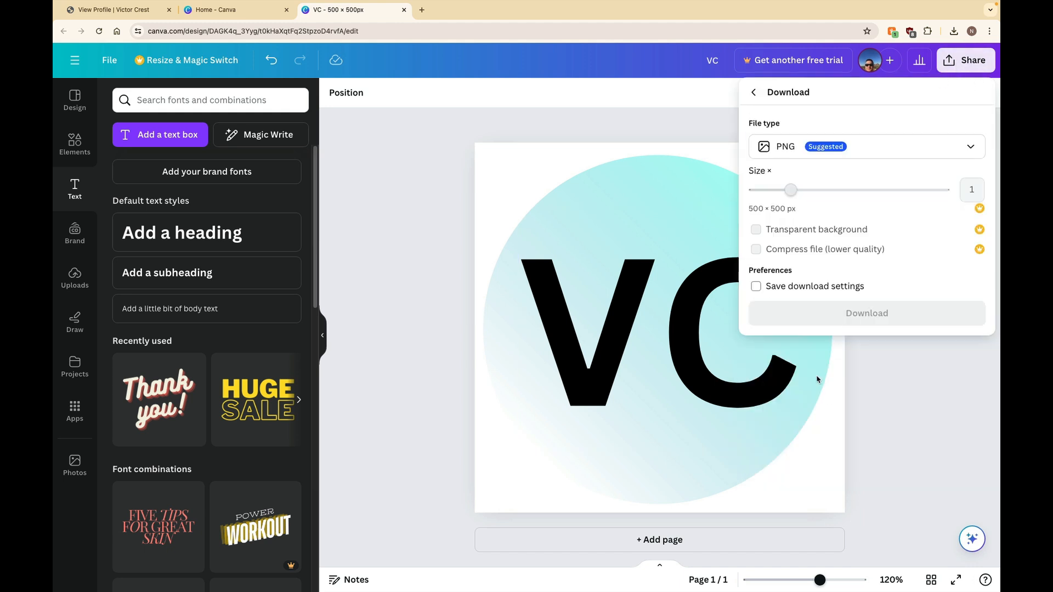
click(832, 319)
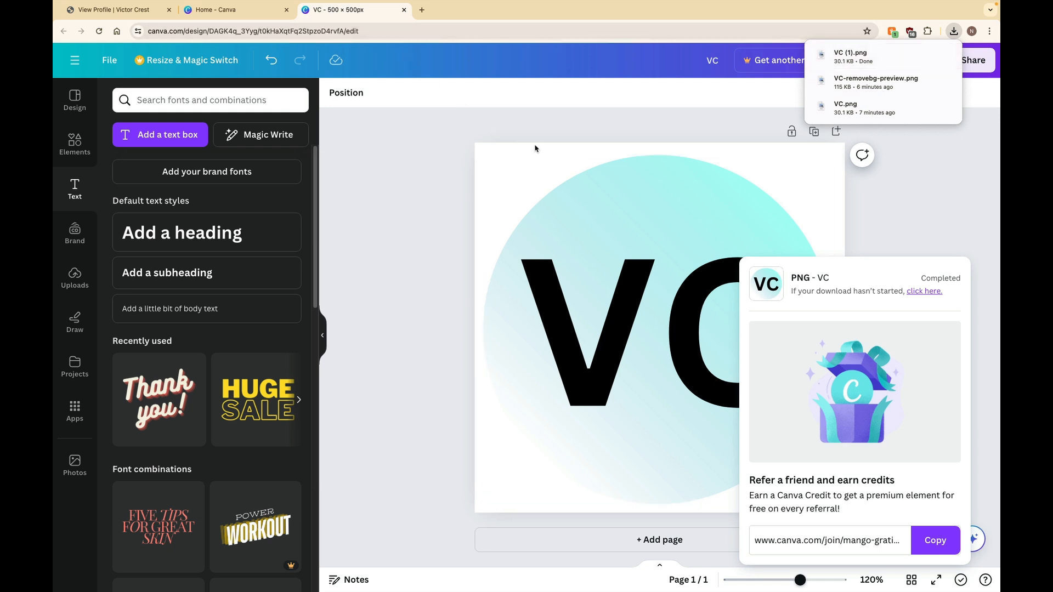
click(409, 172)
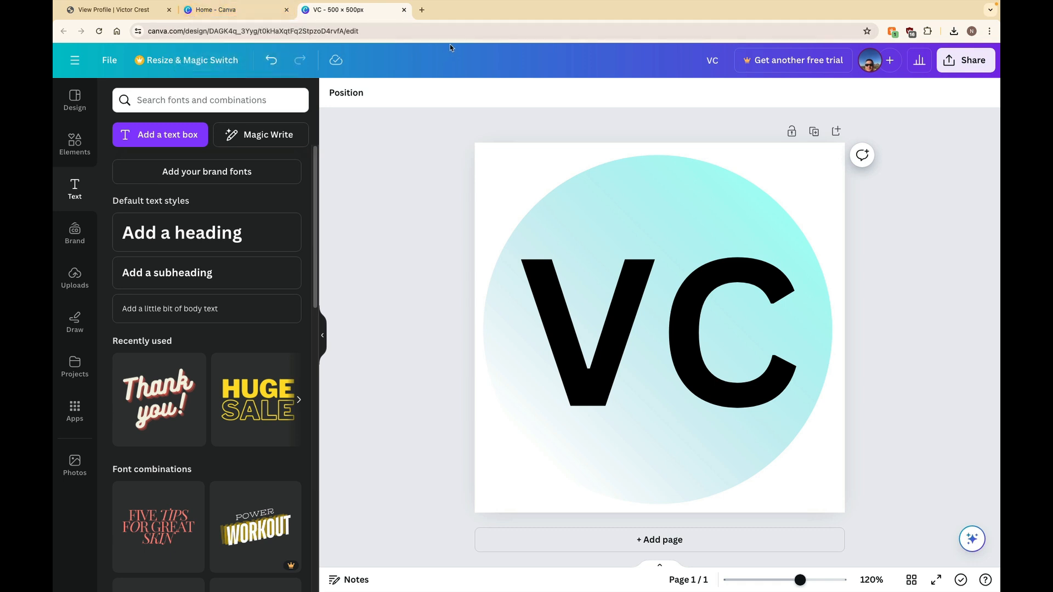
- Search the web for "removebg" in a new browser tab and open the remove.bg site
click(422, 10)
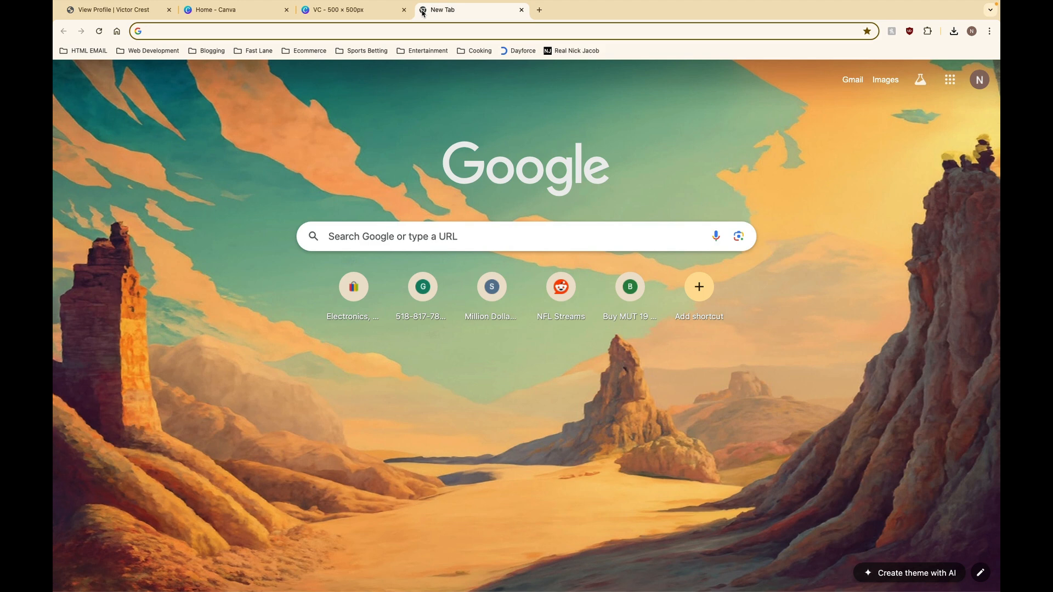
text(remove)
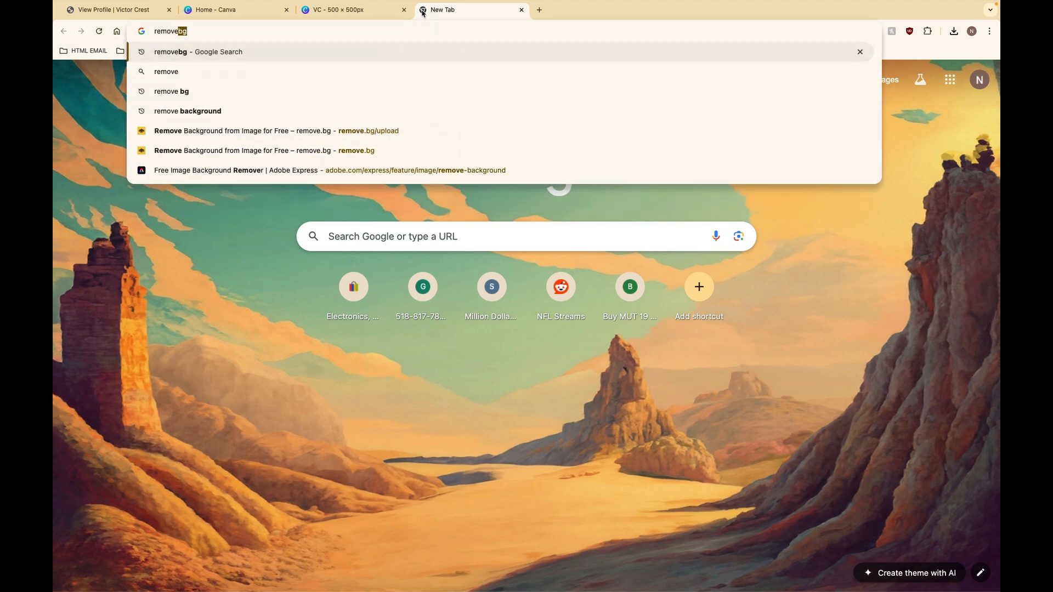
key(Return)
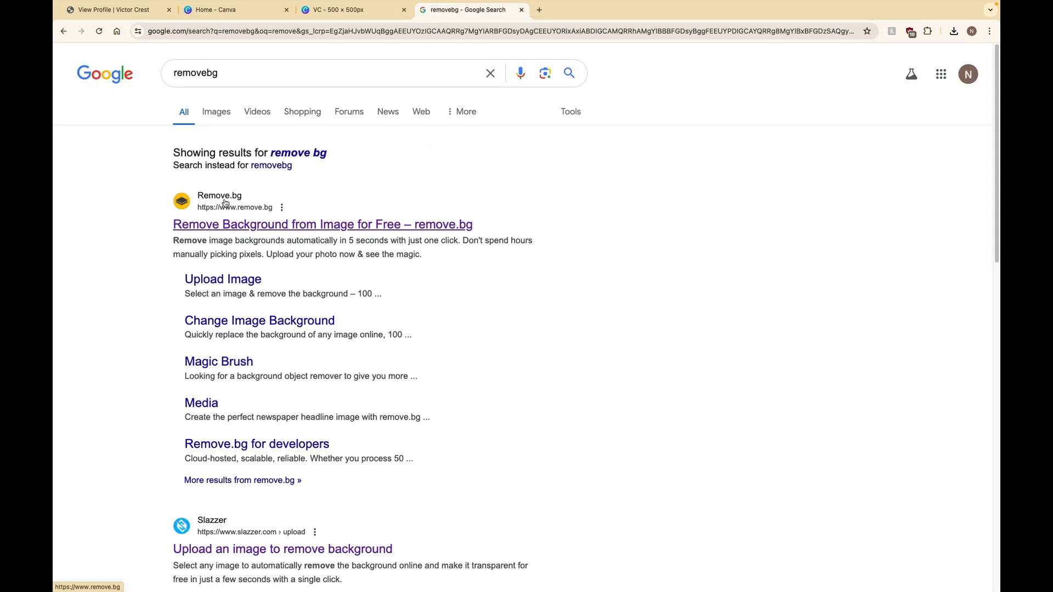
click(234, 228)
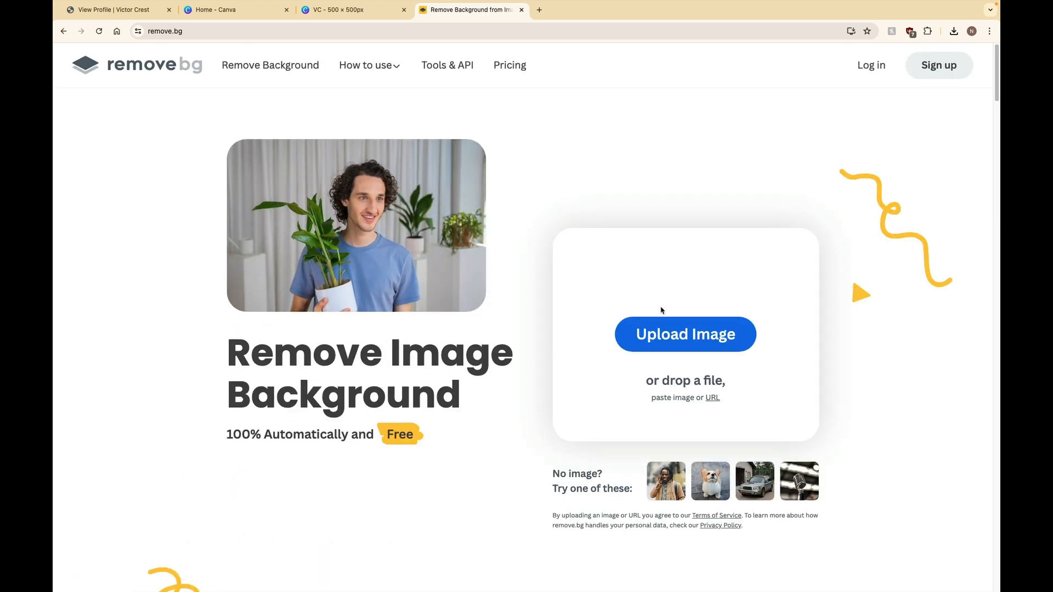
- Upload VC (1).png from Downloads to remove its background and download the 500 × 500 px result
click(675, 348)
scroll(516, 336, down, 10)
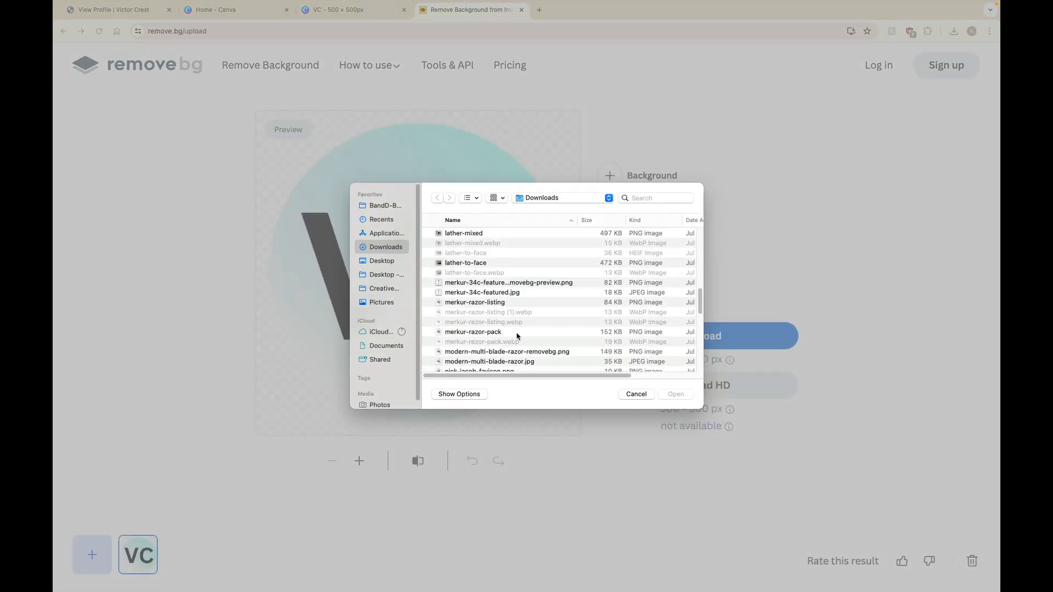
click(469, 305)
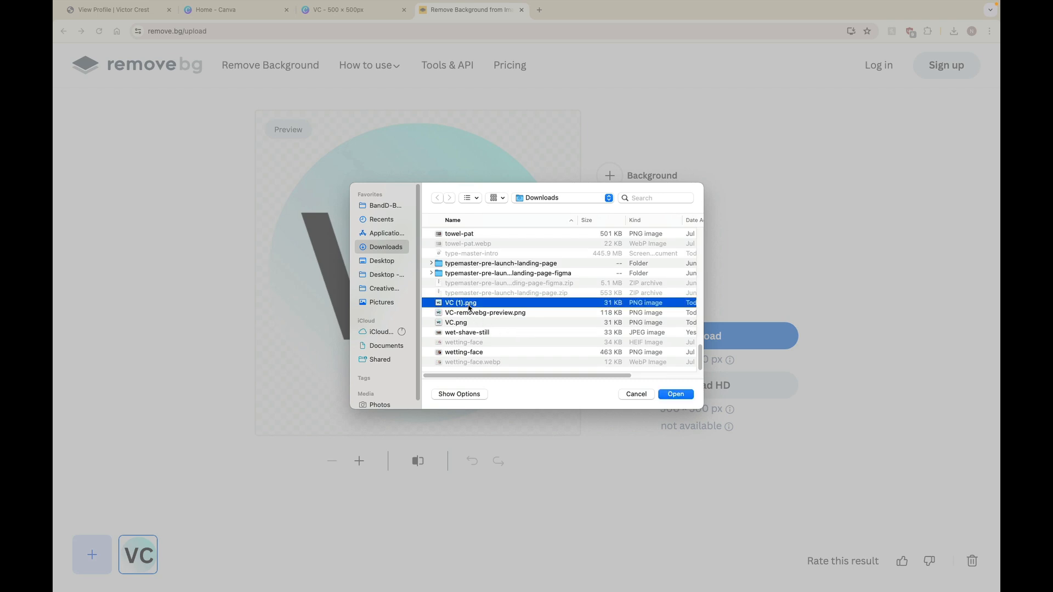
click(676, 394)
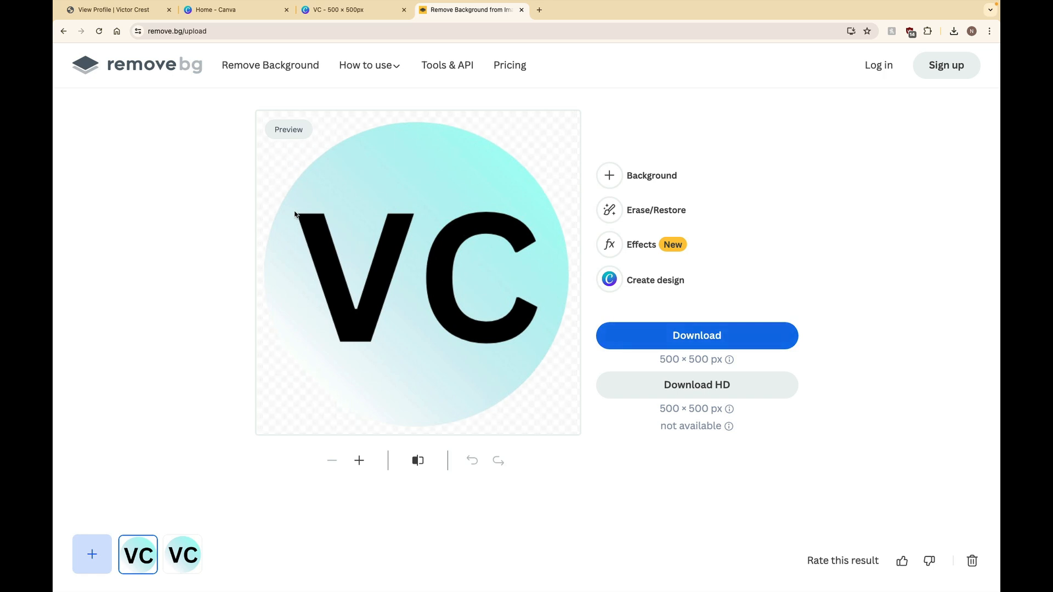
click(655, 340)
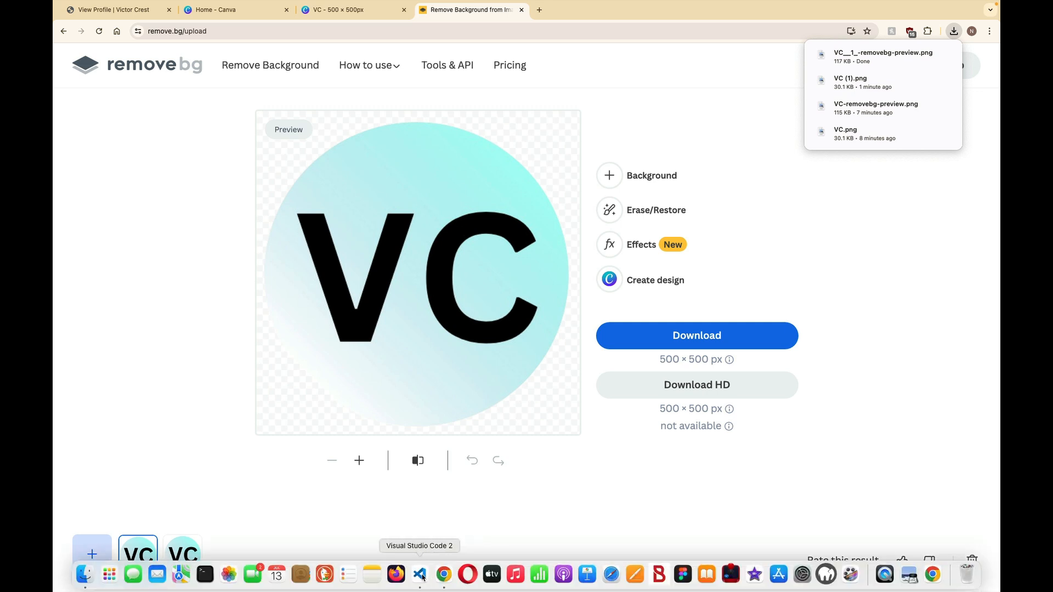
click(421, 576)
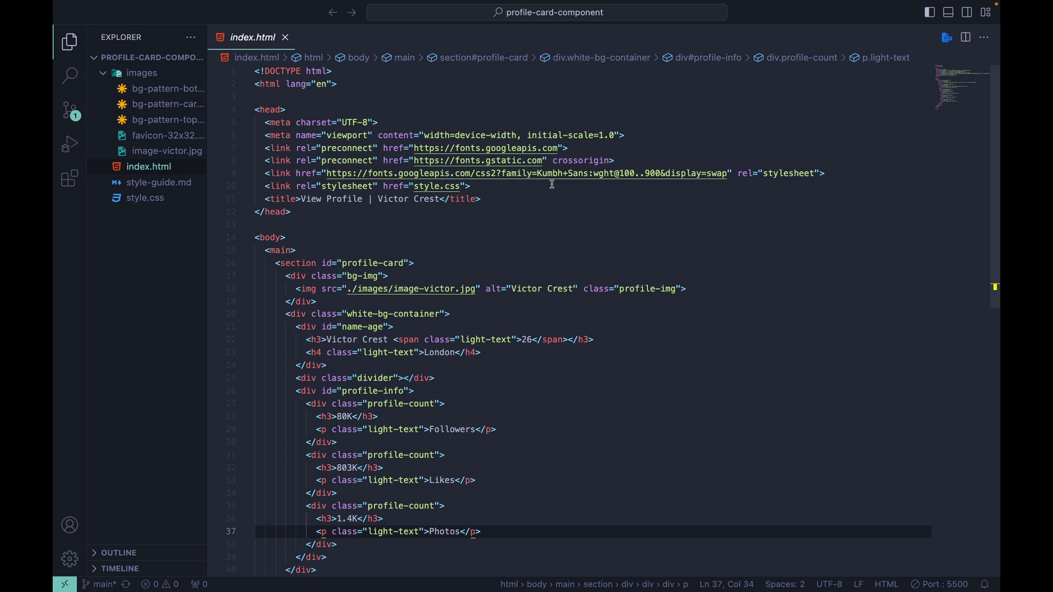
click(622, 164)
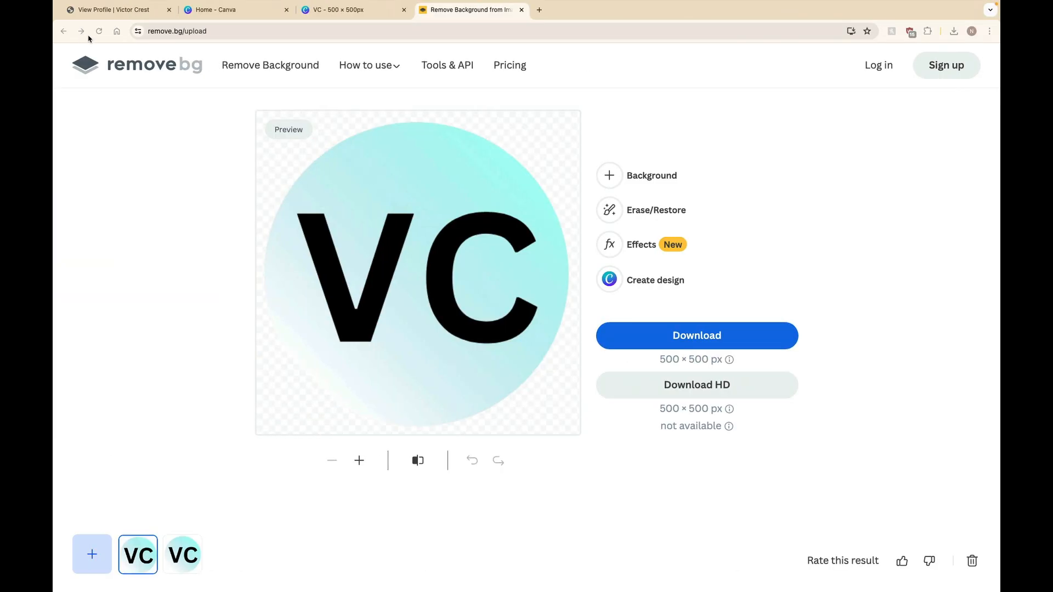
- Search the web for "favicon generator" in a new browser tab and open realfavicongenerator.net
click(539, 10)
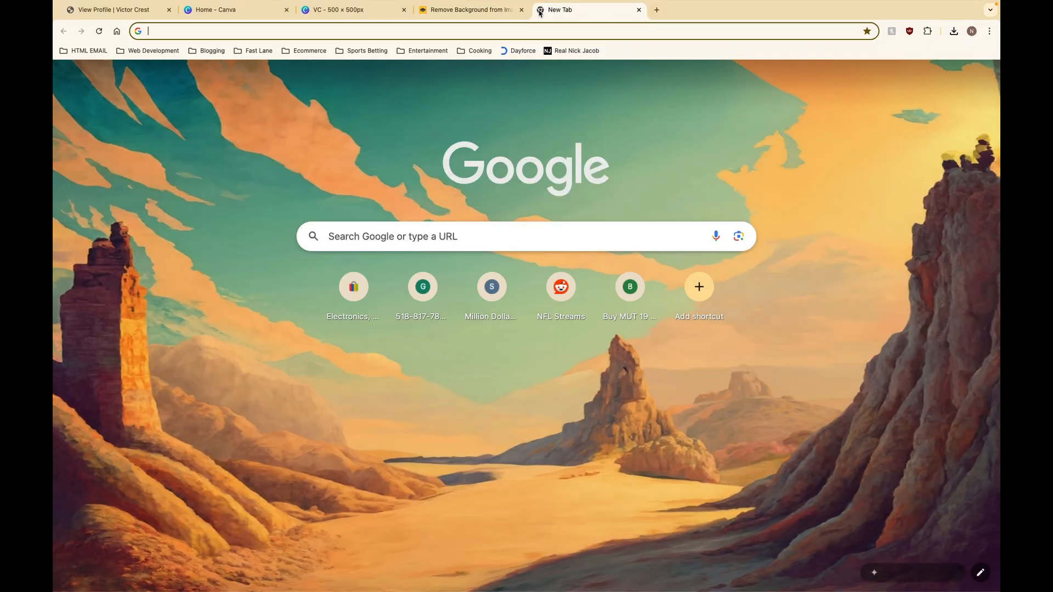
text(favicon generator)
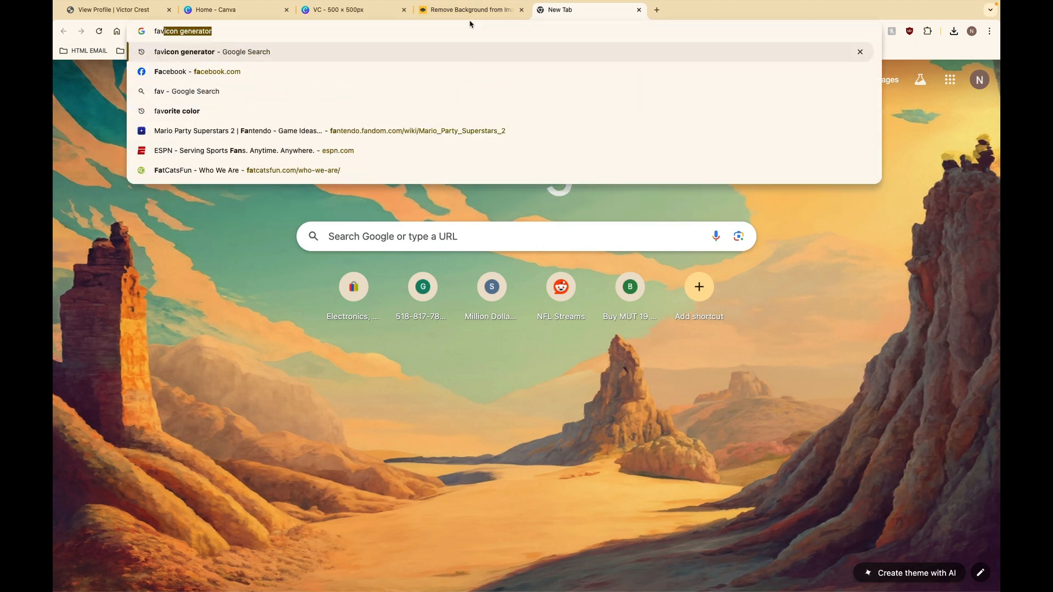
key(Return)
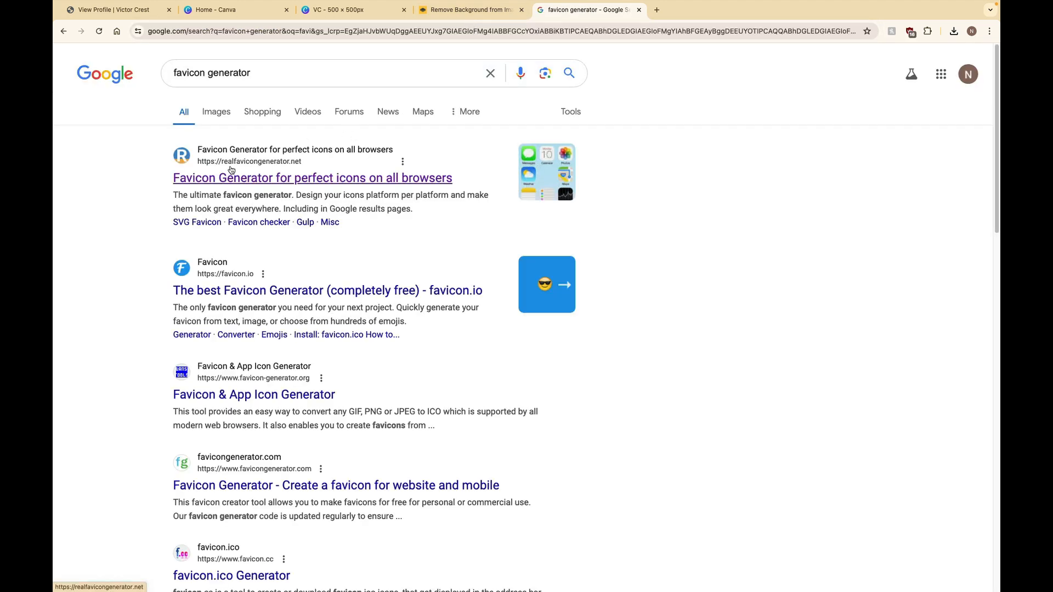
click(264, 183)
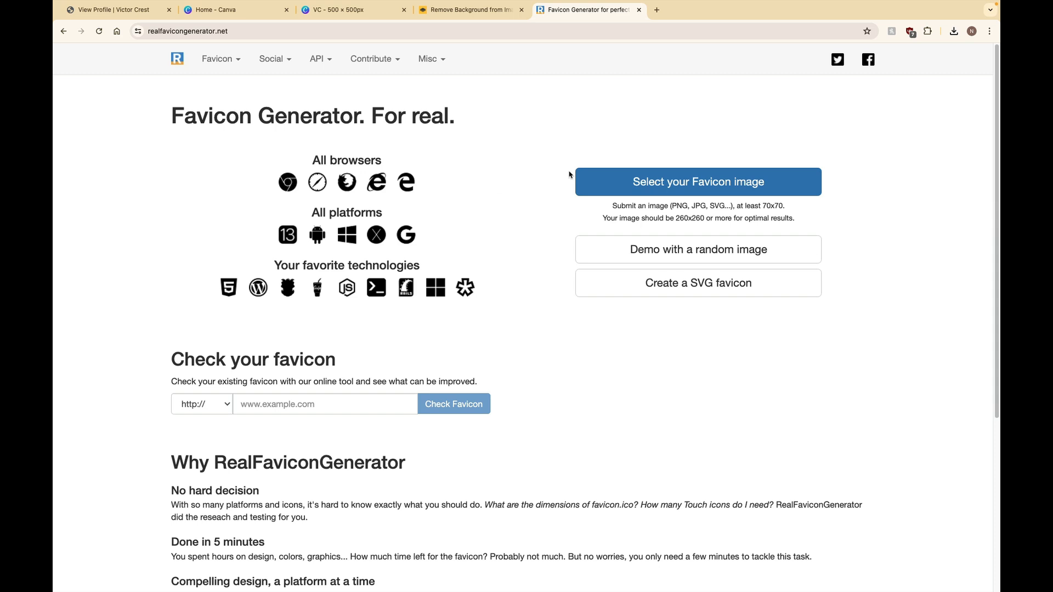
- Upload VC__1_-removebg-preview.png from Downloads as the favicon image
click(668, 193)
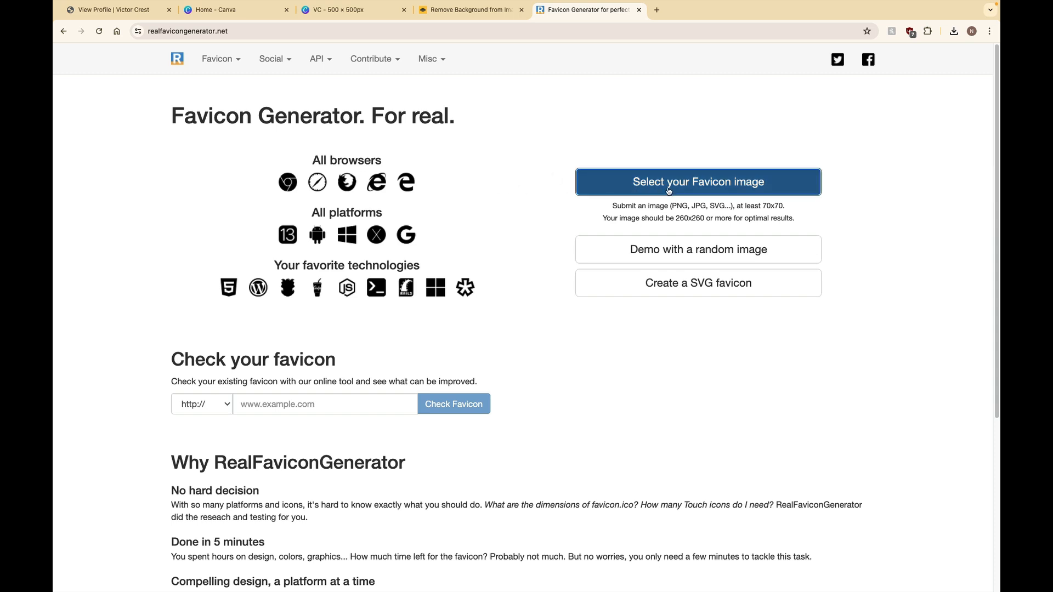
scroll(478, 354, down, 15)
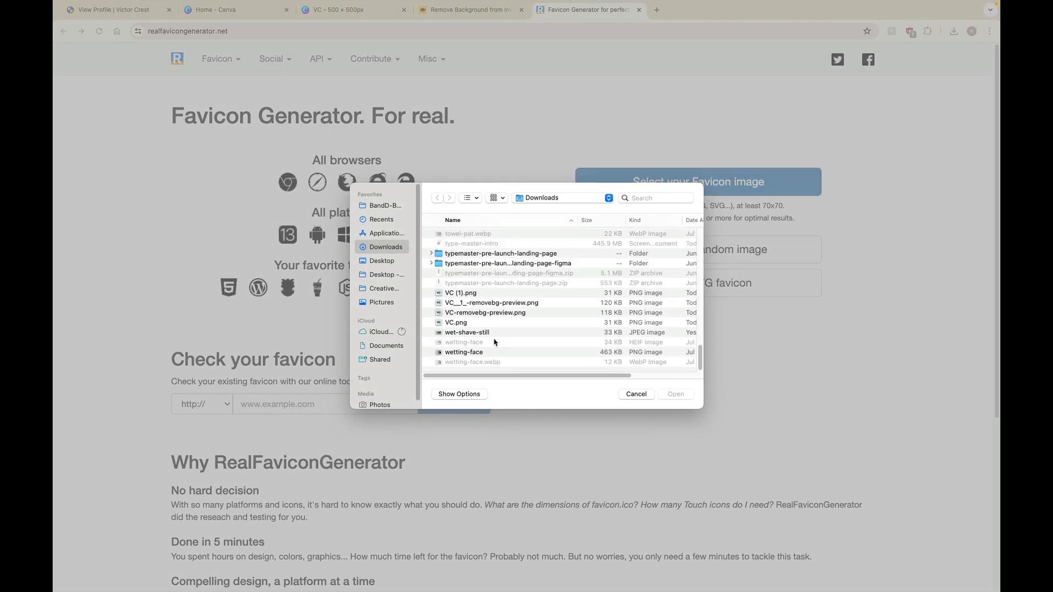
click(499, 305)
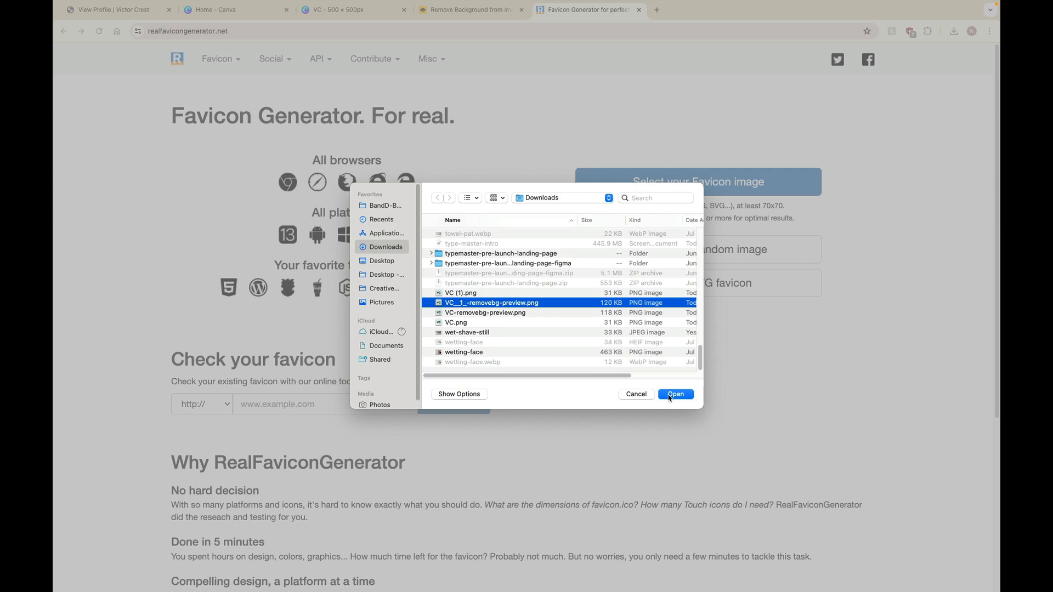
click(669, 396)
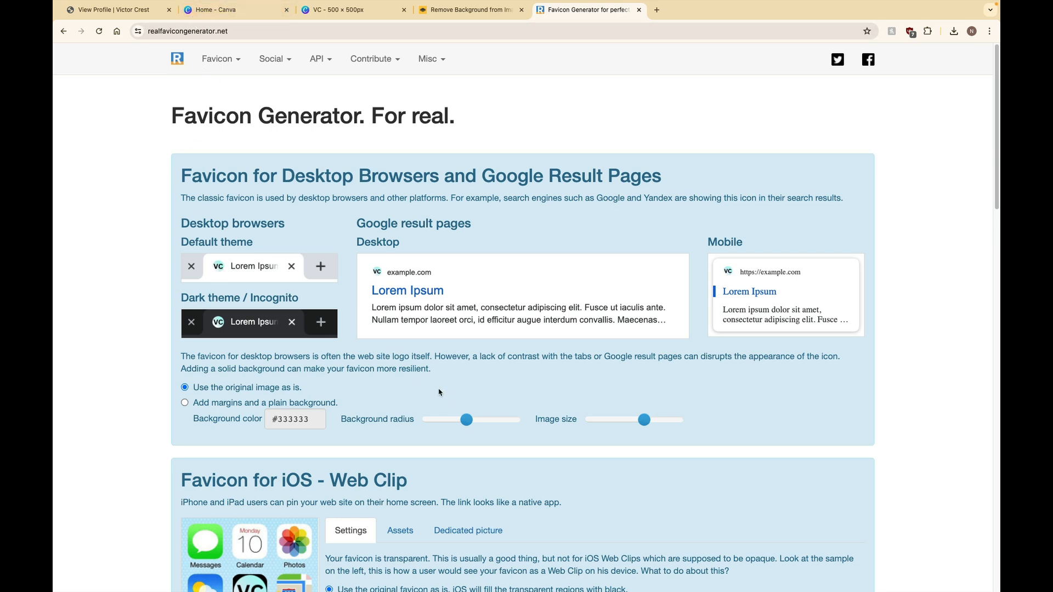
- Review the favicon previews, generate the favicons and HTML code with the default options, and download the favicon package
scroll(498, 360, down, 5)
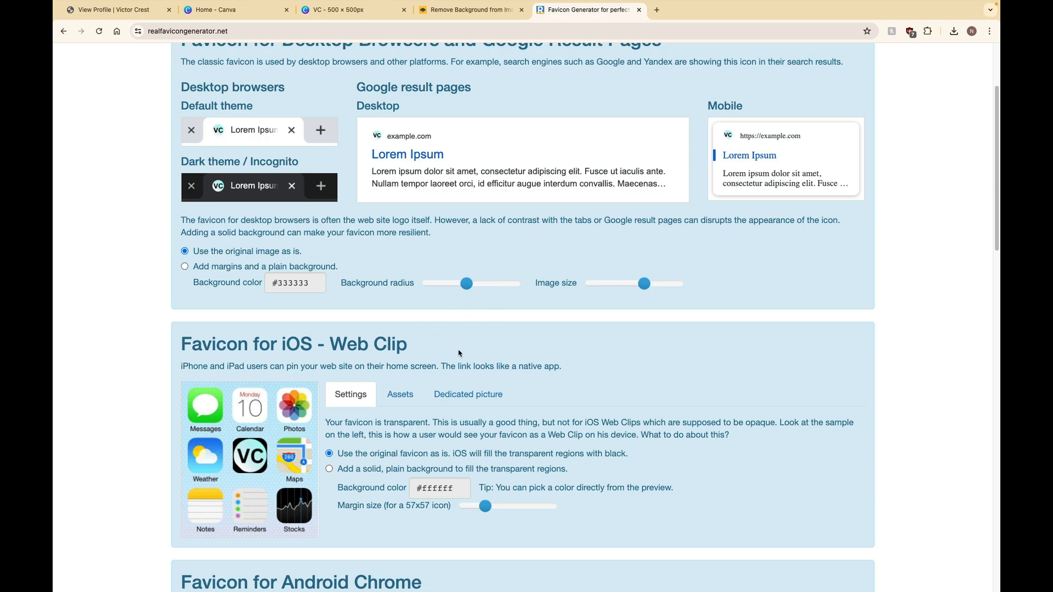
scroll(463, 351, down, 5)
scroll(471, 349, up, 8)
scroll(498, 345, down, 3)
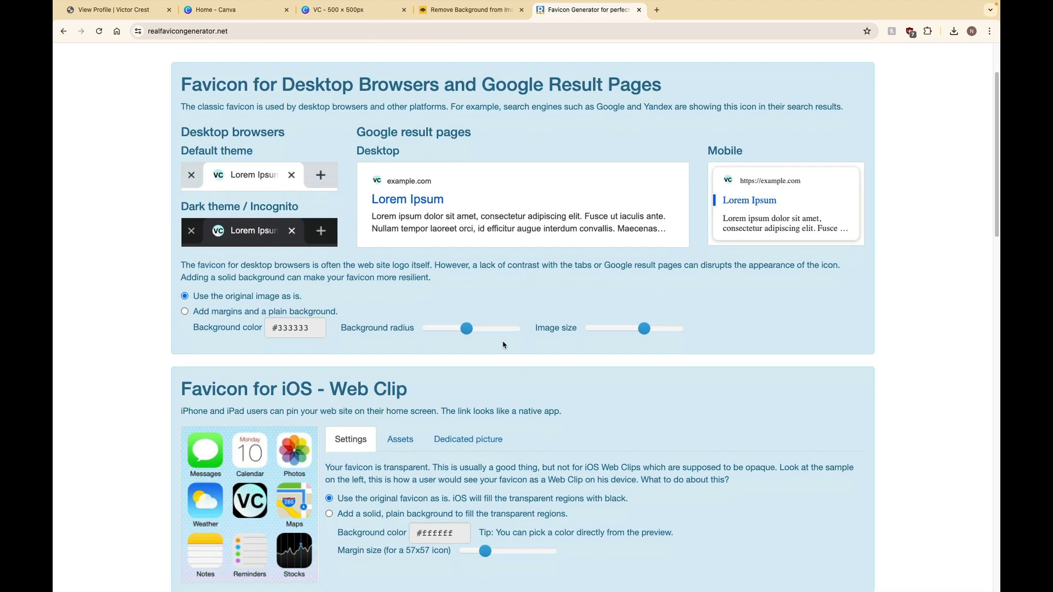
scroll(503, 344, down, 20)
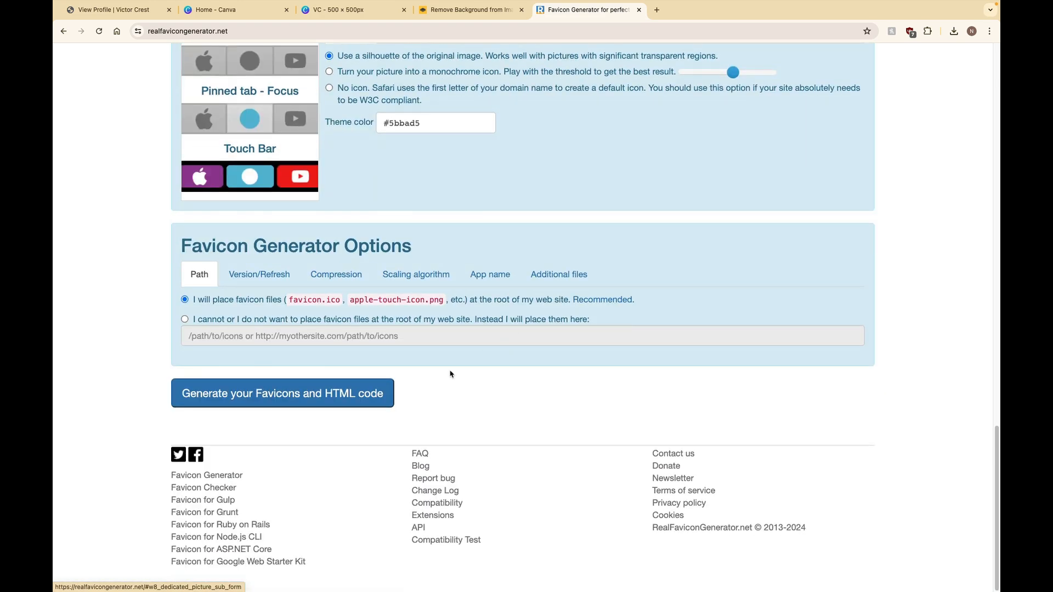
click(245, 404)
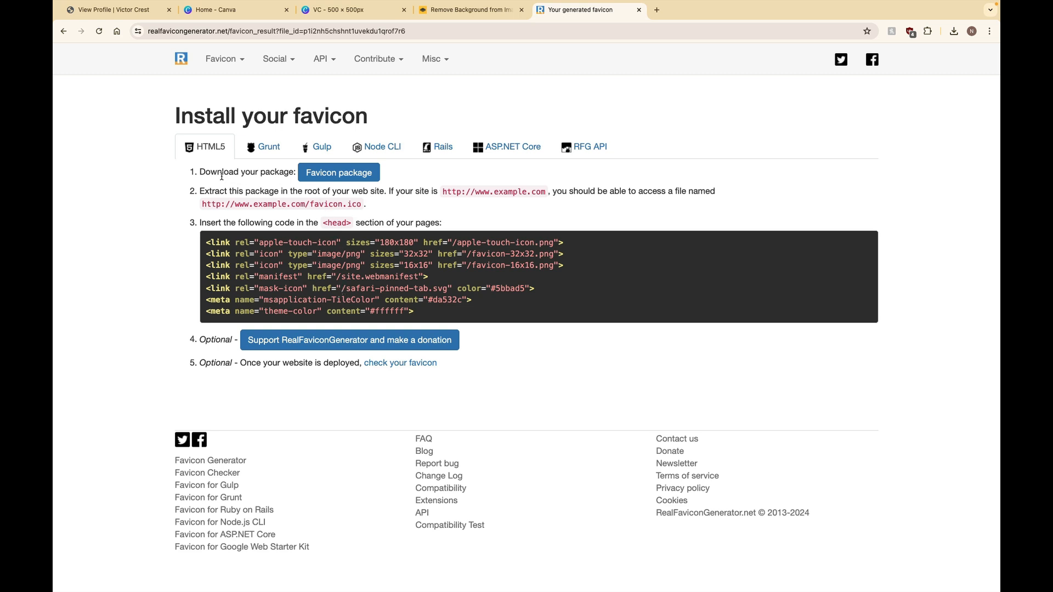
click(339, 173)
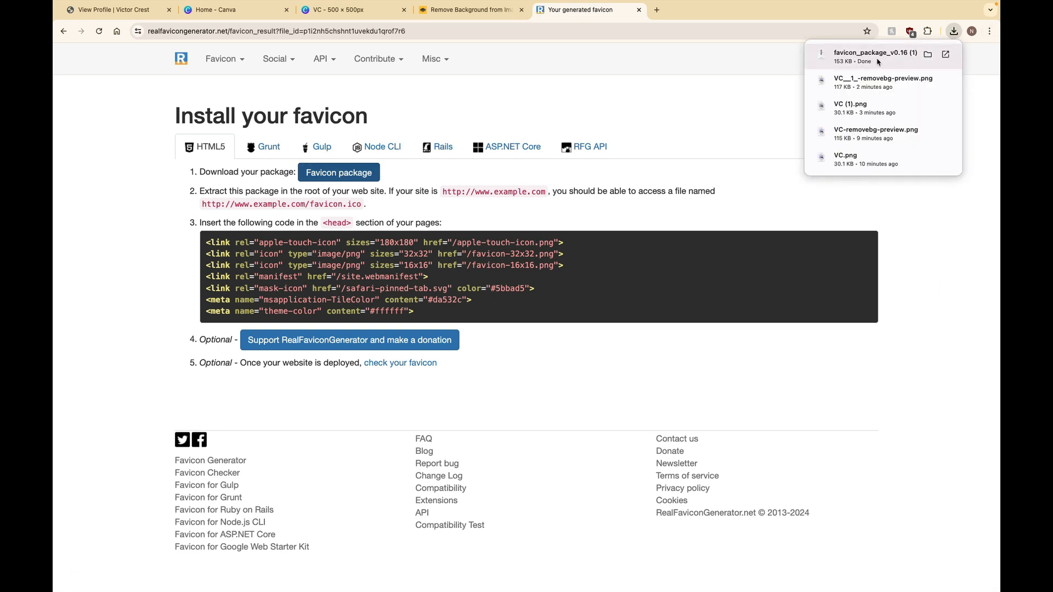
click(476, 196)
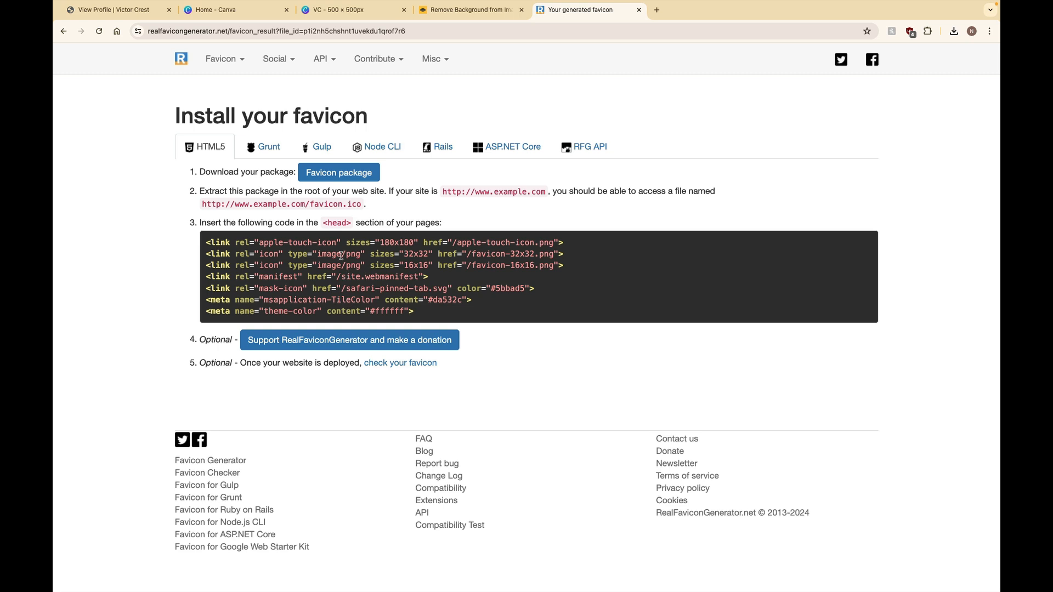
- Copy the 32x32 icon link line into the head of index.html in Visual Studio Code, below the viewport meta tag, and save
triple_click(327, 253)
key(super+c)
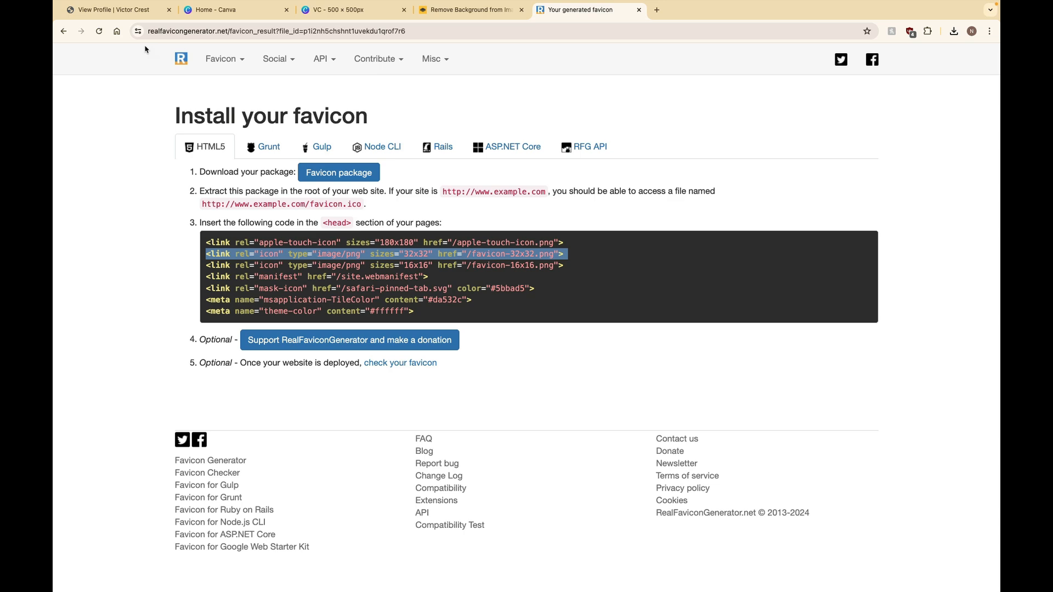
key(super+Tab)
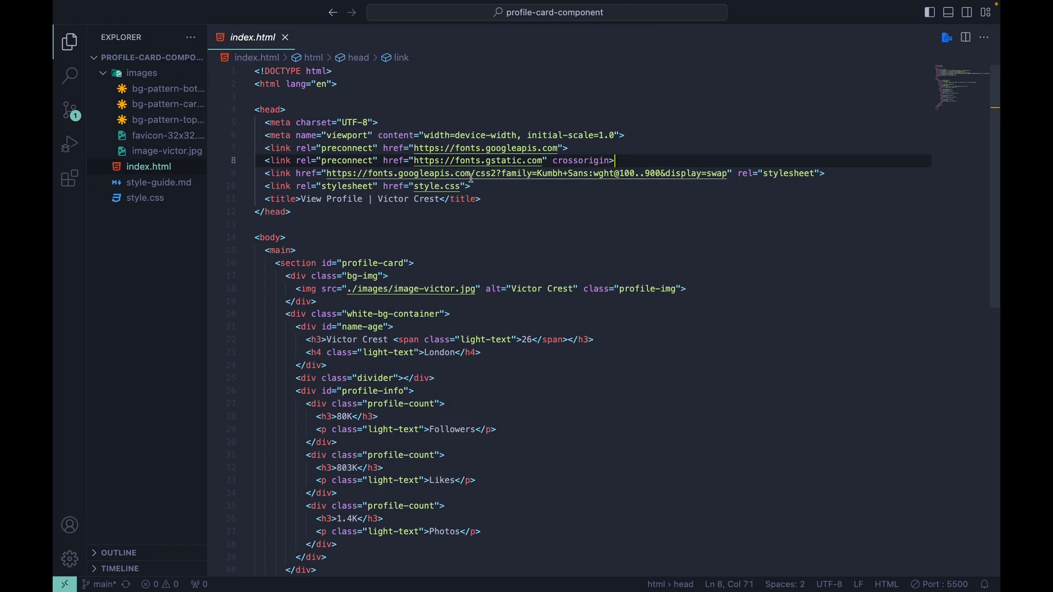
click(633, 135)
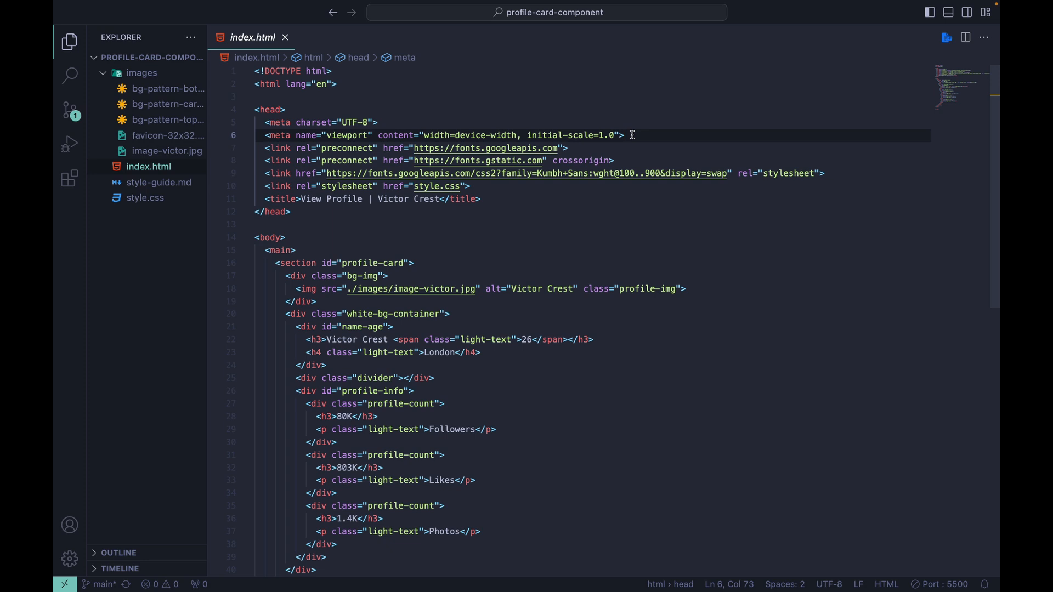
key(Return)
key(super+v)
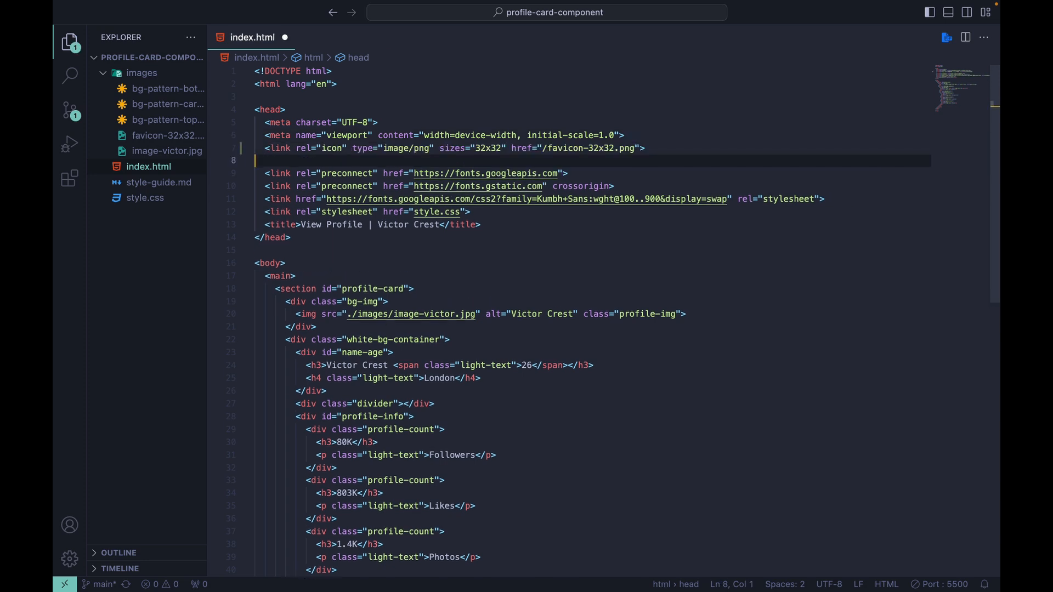
key(super+s)
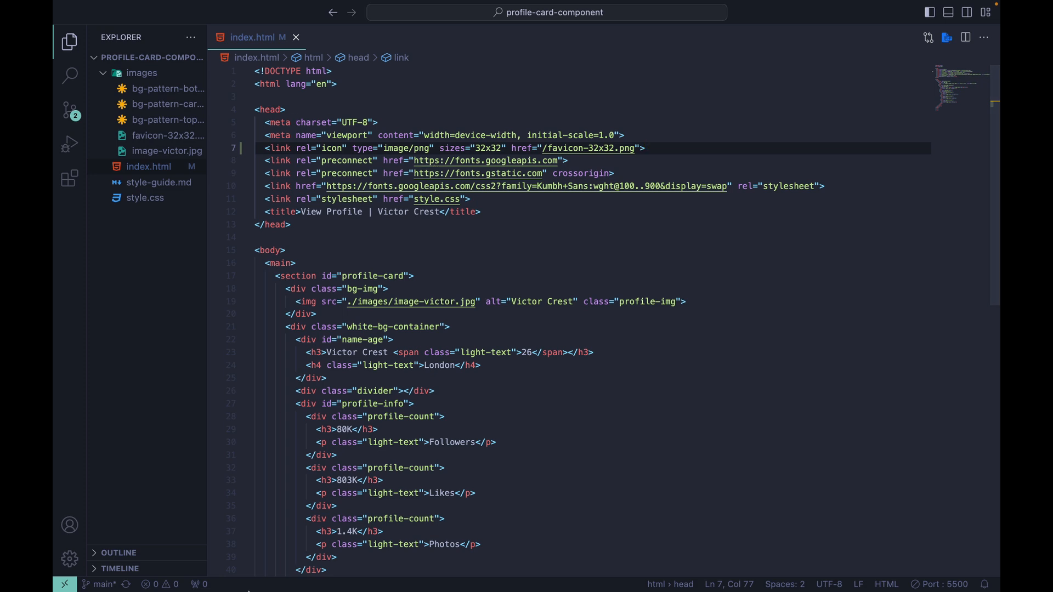
- Place the Finder Downloads window beside the code editor and extract favicon_package_v0.16 (1).zip
mouse_move(241, 575)
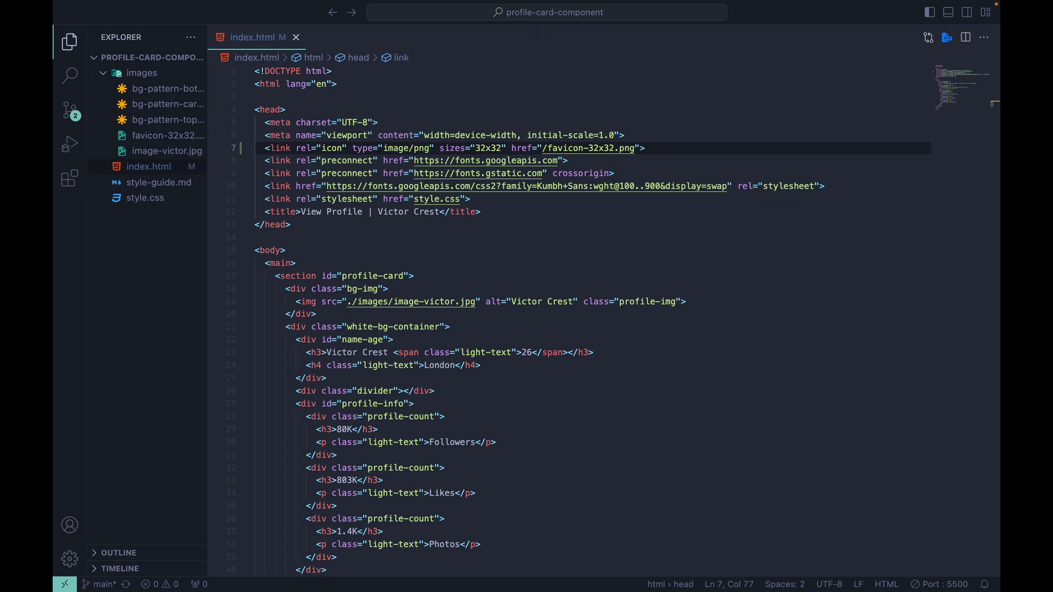
click(85, 24)
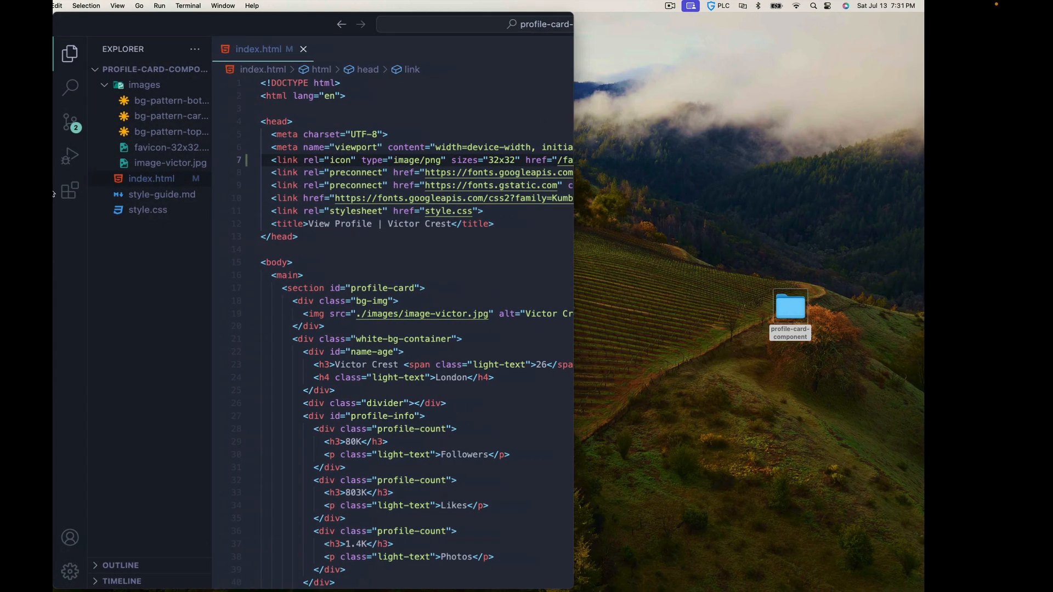
drag(0, 206, 616, 213)
scroll(732, 352, down, 5)
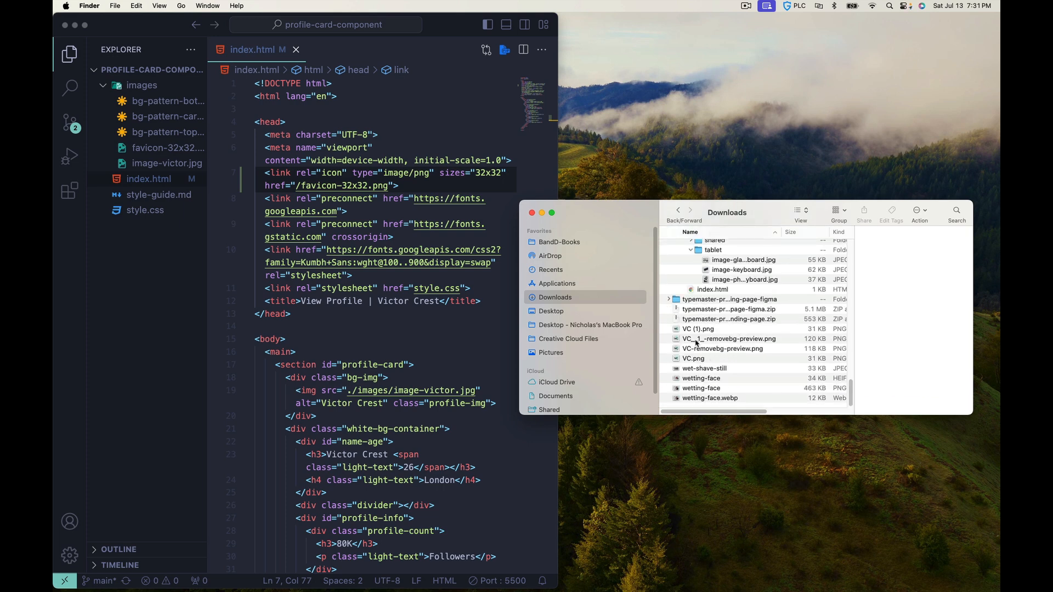
scroll(695, 343, up, 10)
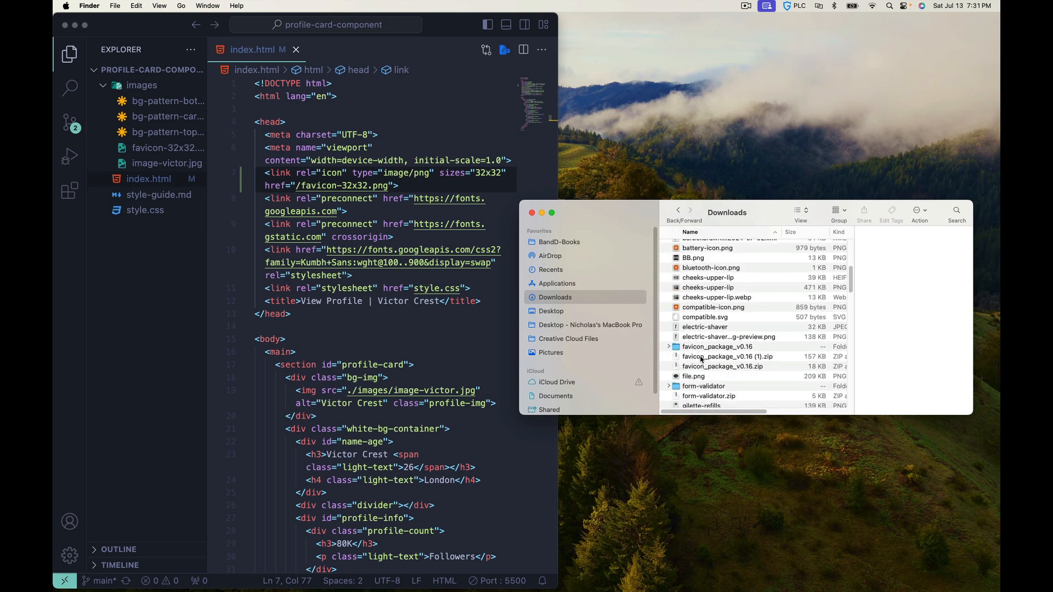
click(701, 359)
scroll(767, 354, right, 2)
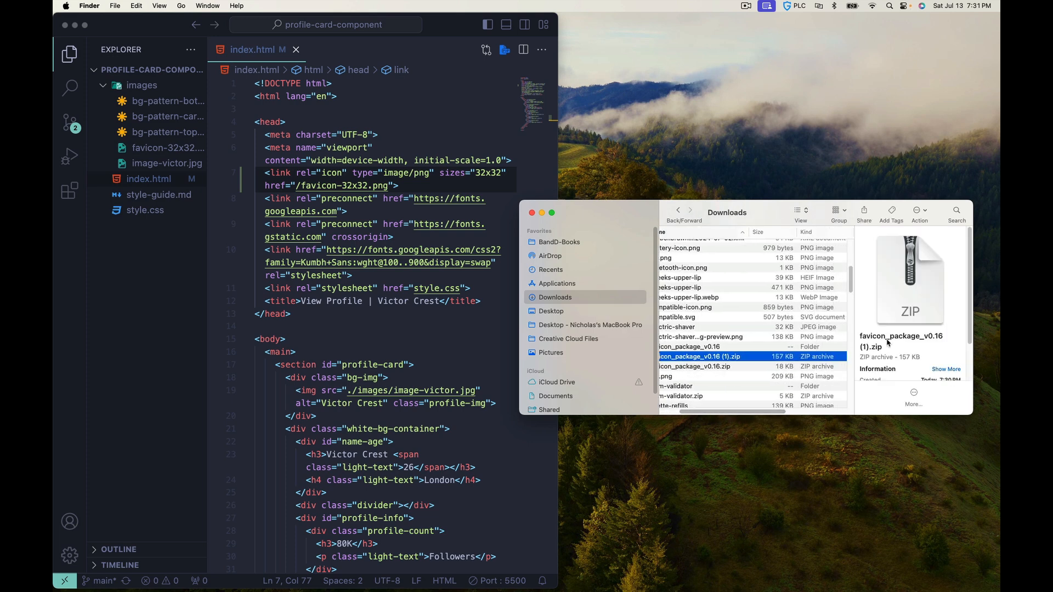
scroll(887, 343, down, 3)
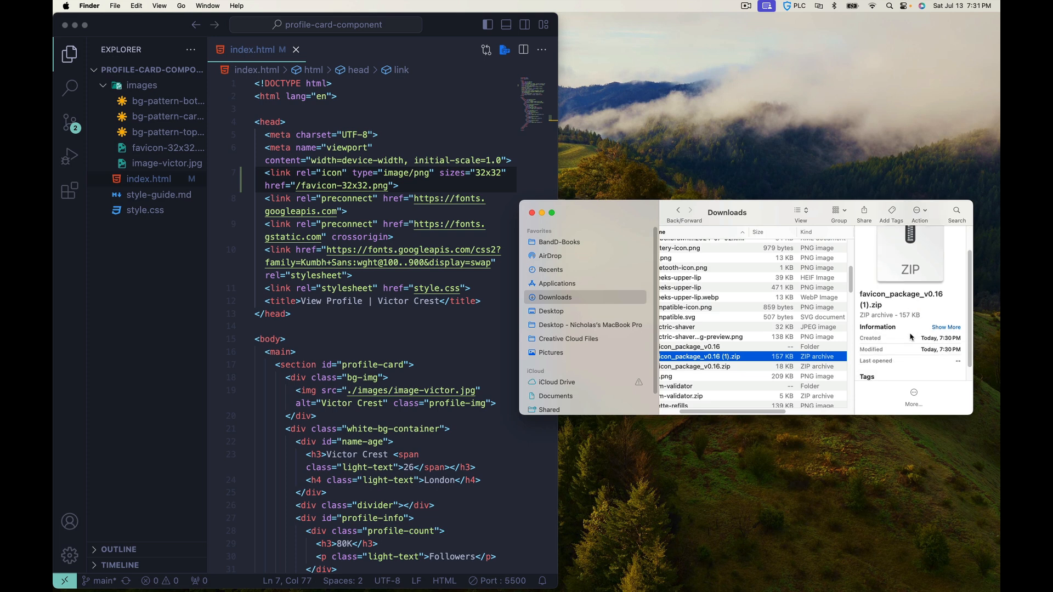
double_click(678, 359)
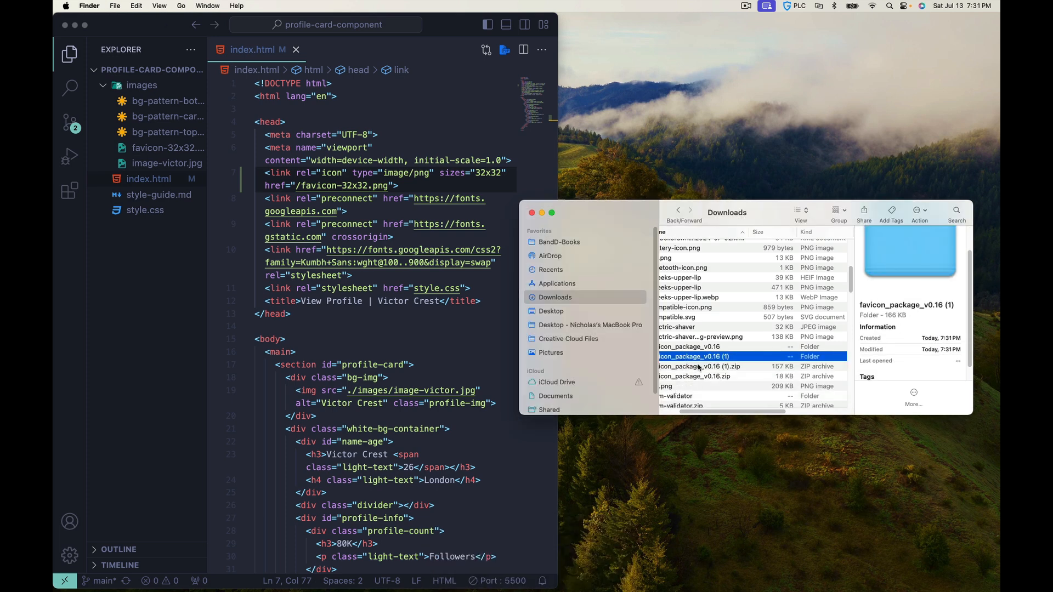
- Copy favicon-32x32.png from the extracted favicon_package_v0.16 (1) folder into the project's images folder, replacing the existing file
scroll(690, 399, left, 2)
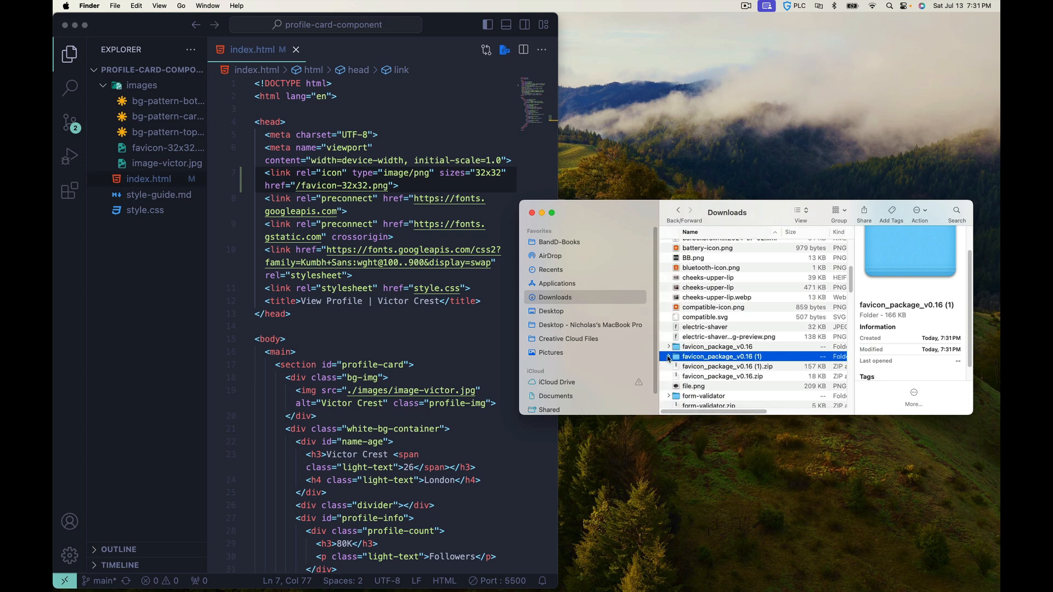
click(668, 356)
scroll(704, 372, down, 1)
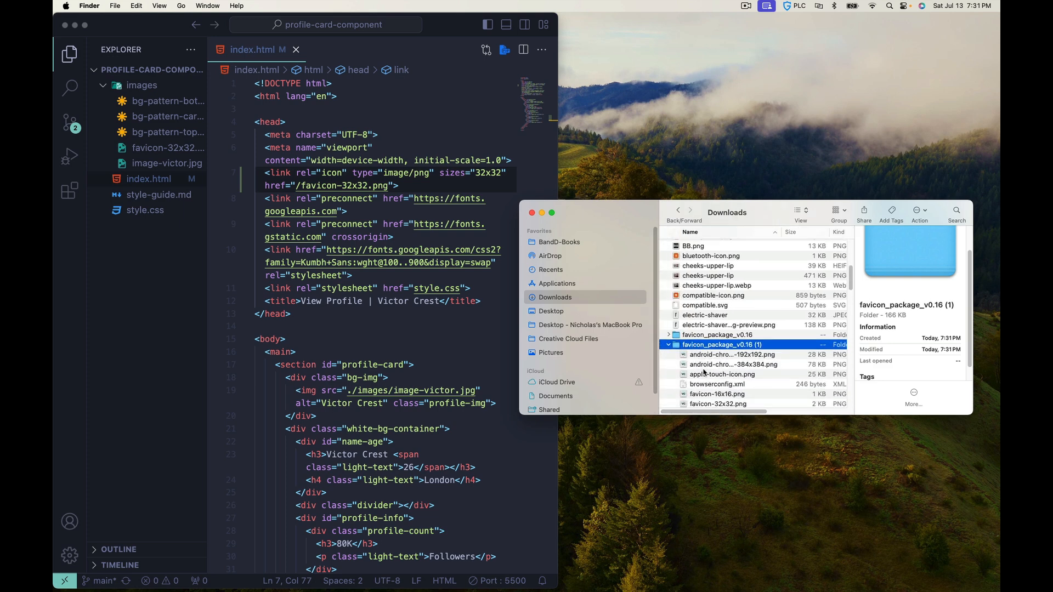
scroll(704, 372, down, 3)
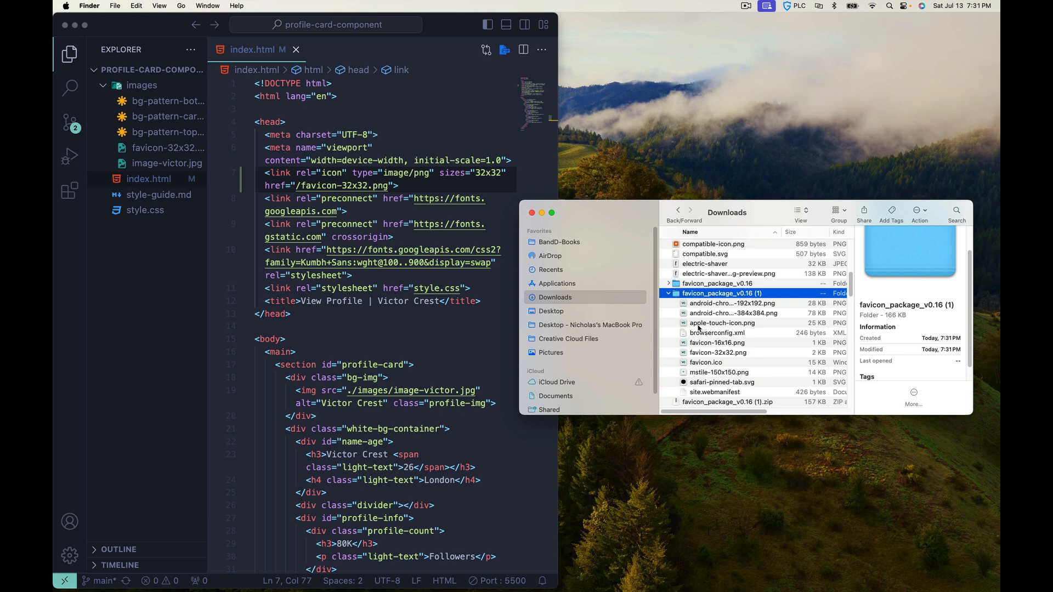
click(707, 354)
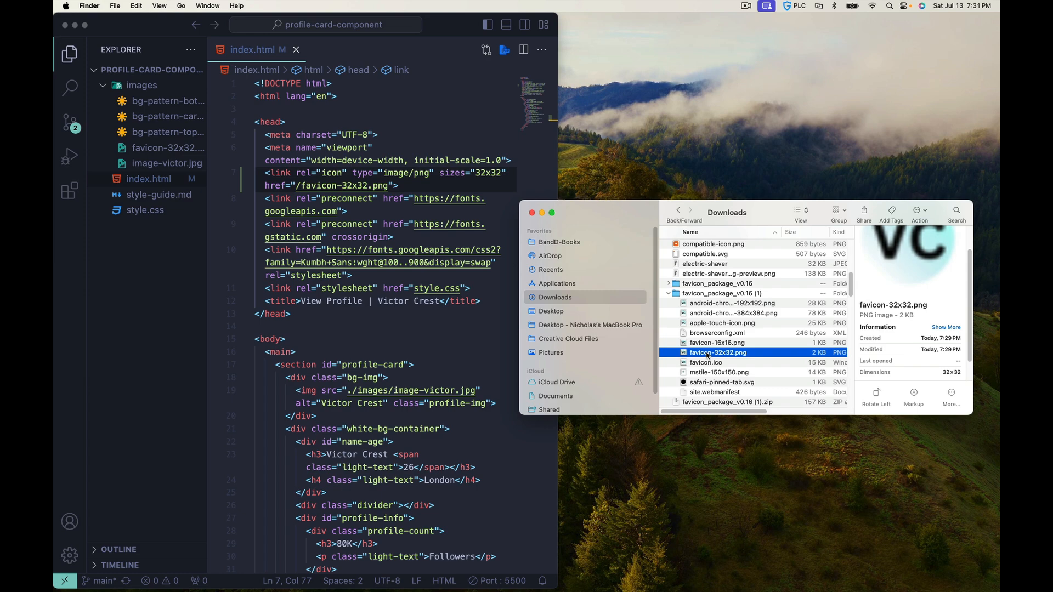
drag(707, 353, 147, 141)
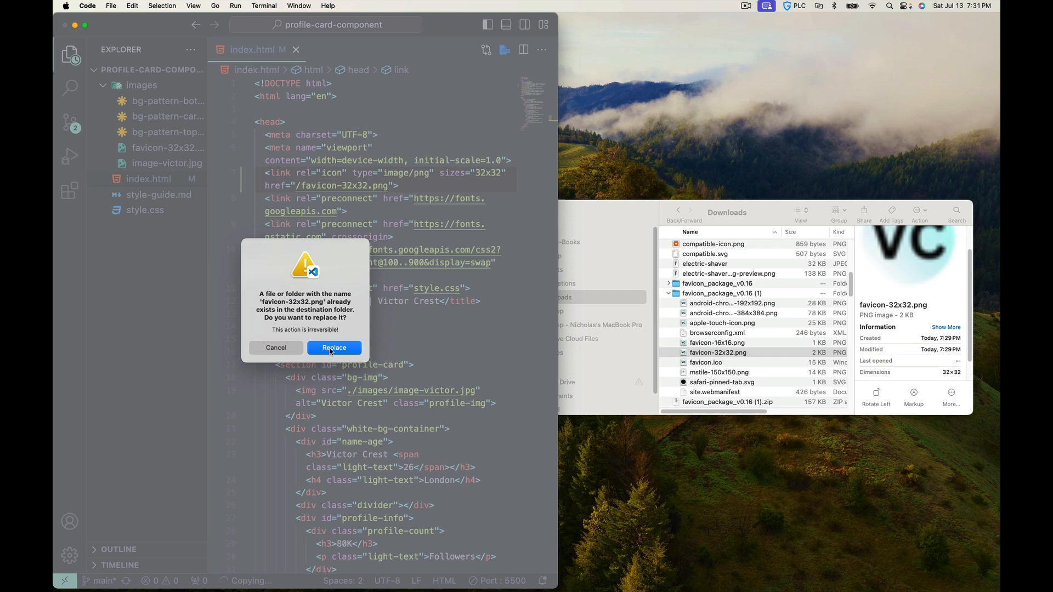
click(331, 349)
- Open favicon-32x32.png in the project's images folder to check it, and delete this outdated copy
click(167, 154)
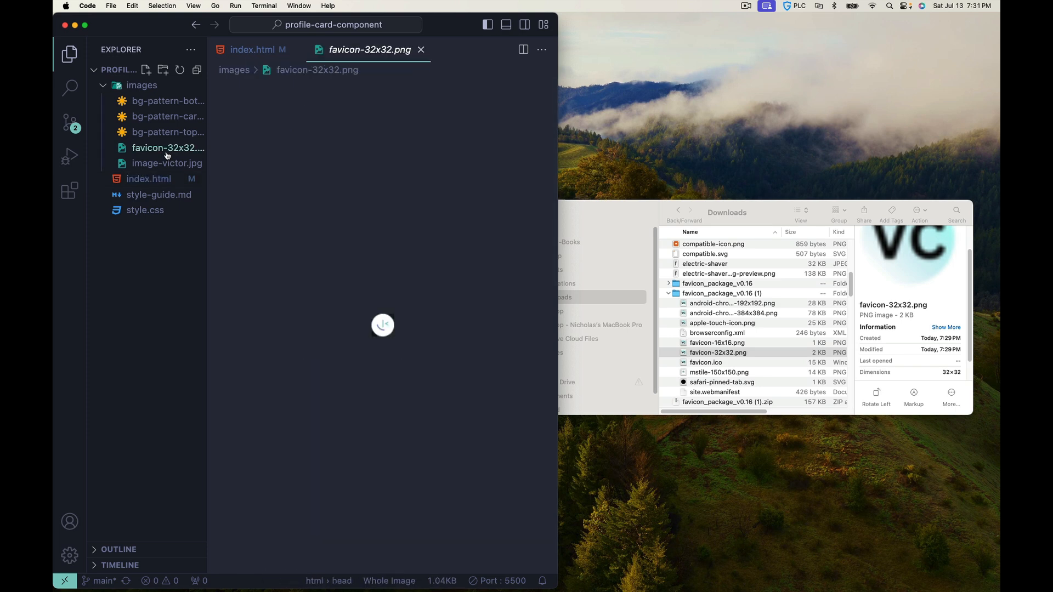
right_click(168, 151)
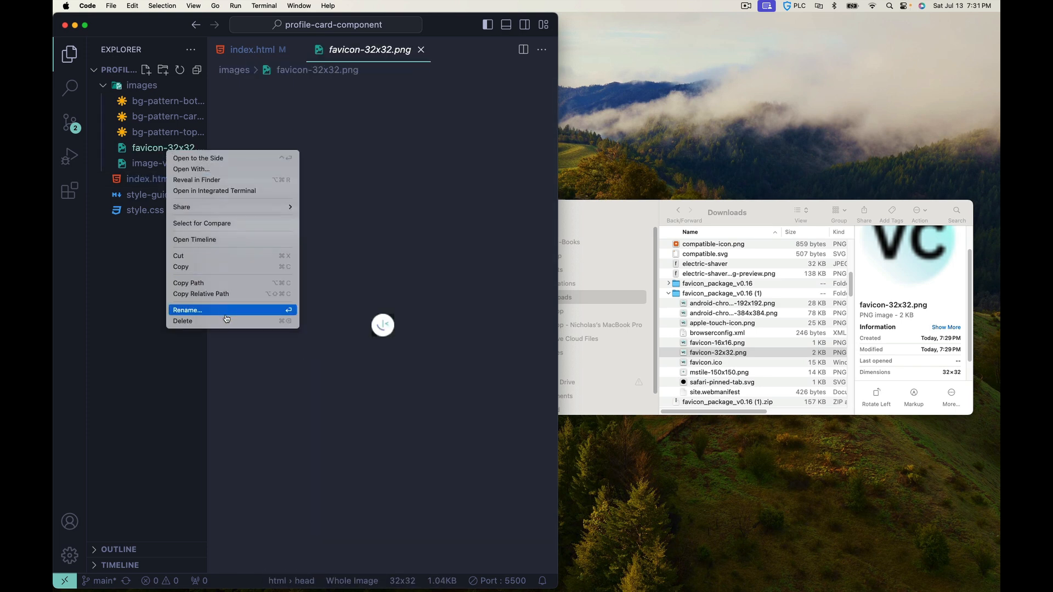
click(226, 321)
click(301, 322)
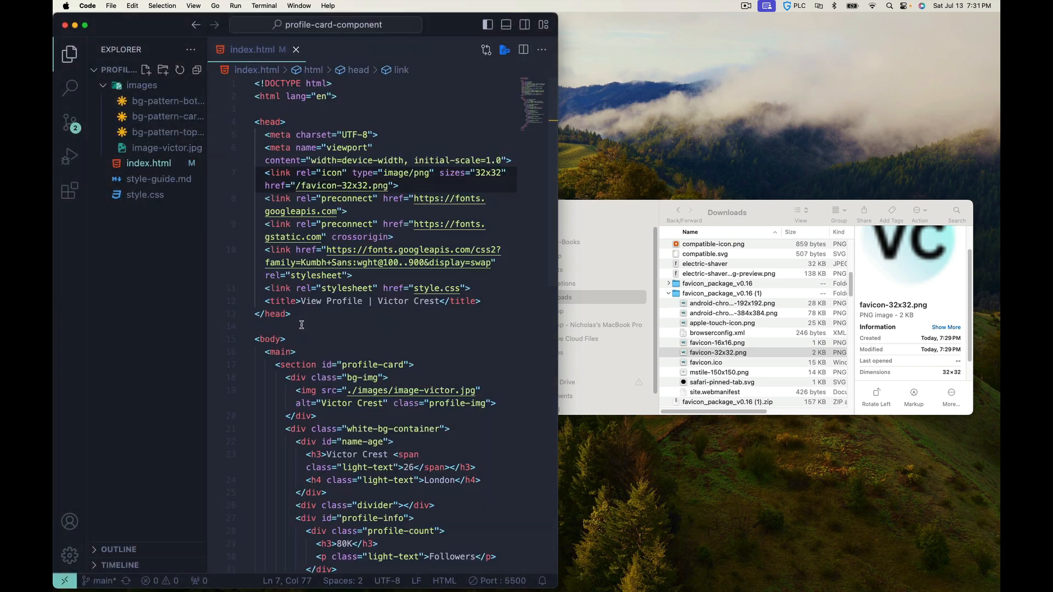
- Copy favicon-32x32.png from the extracted favicon_package_v0.16 (1) folder into the project's images folder again and preview the new icon
click(711, 353)
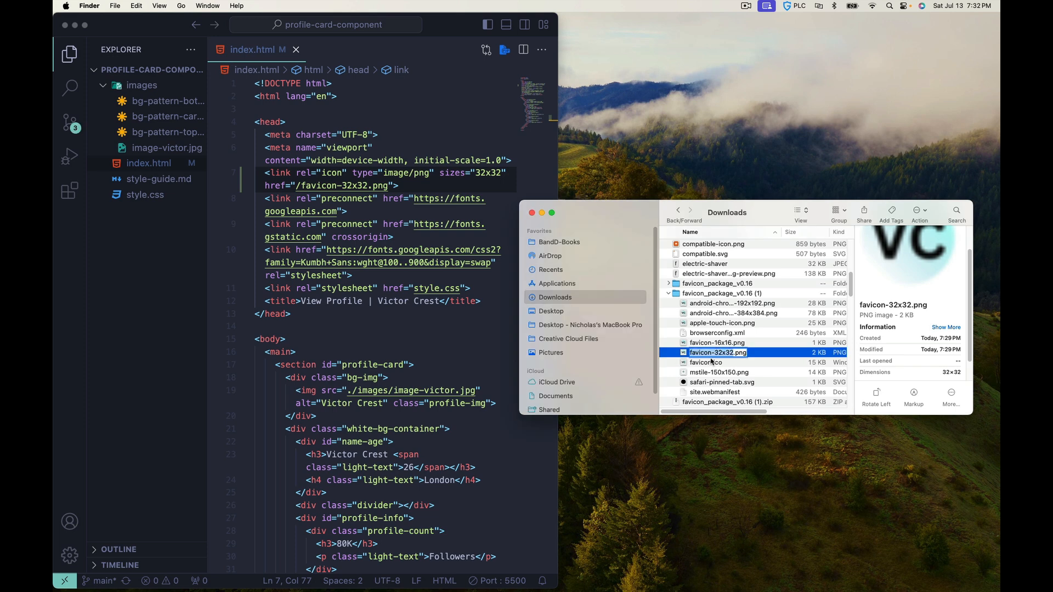
key(Return)
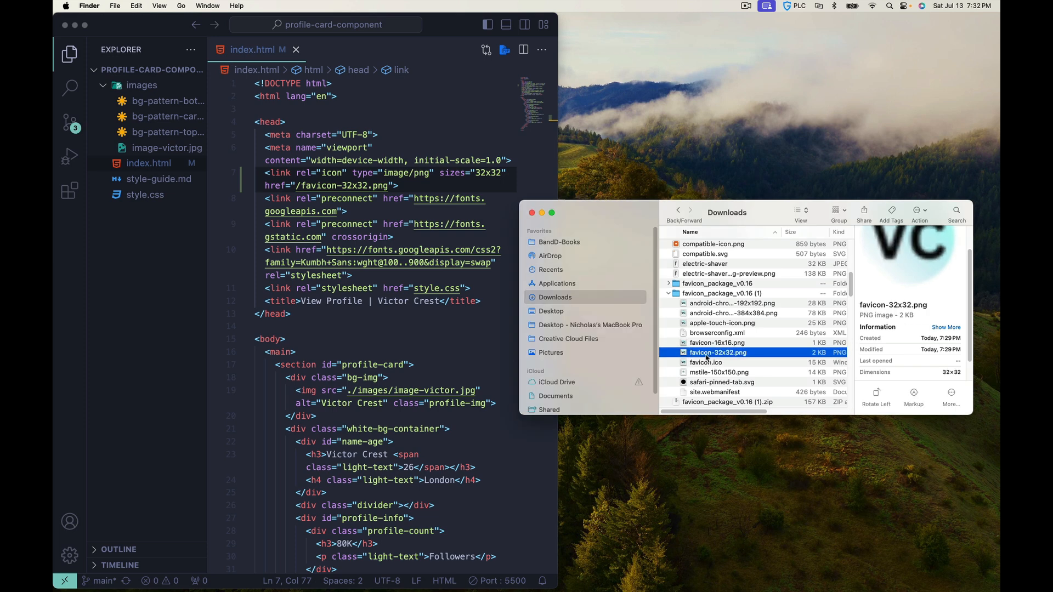
drag(706, 356, 147, 129)
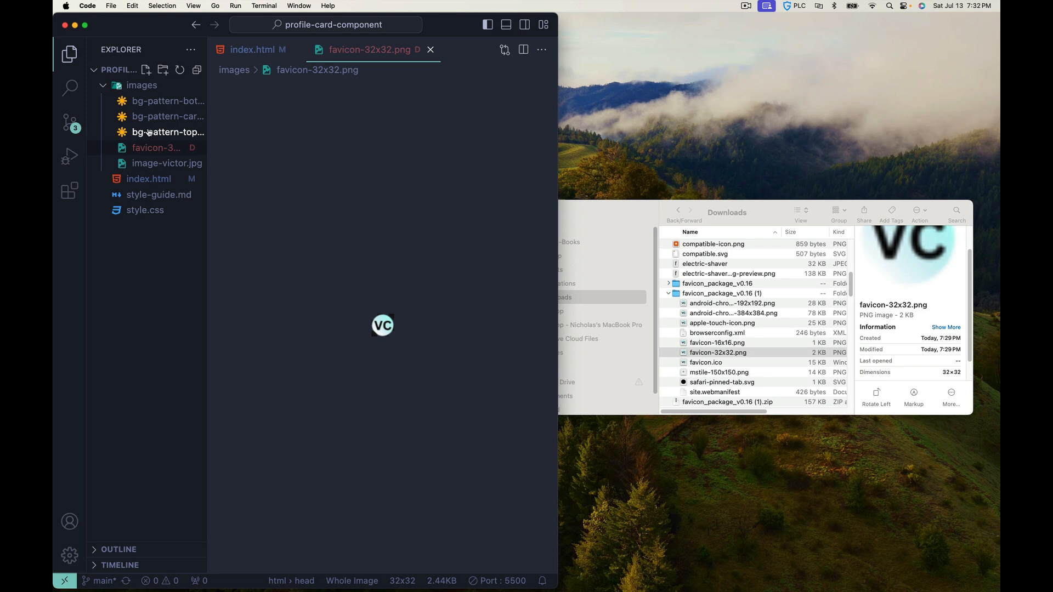
click(143, 169)
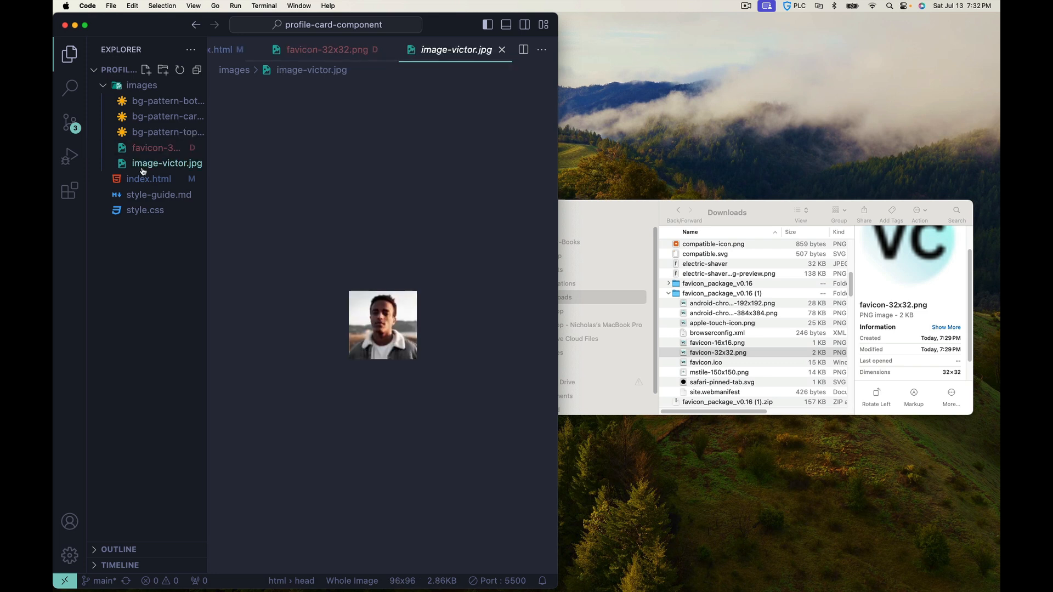
click(157, 149)
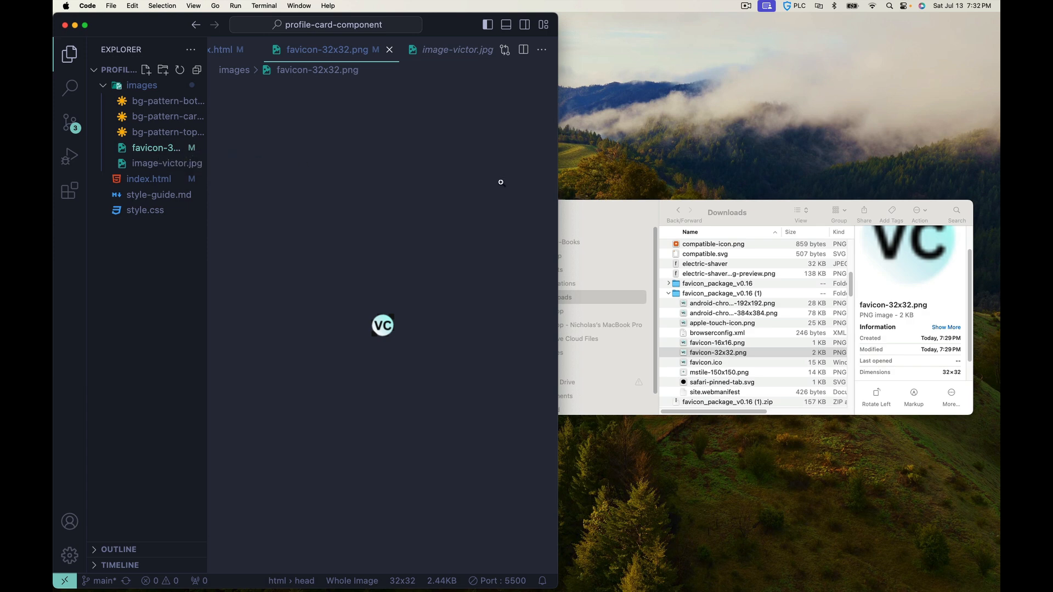
- Return to index.html, close the Finder Downloads window and make the code editor full screen
click(636, 225)
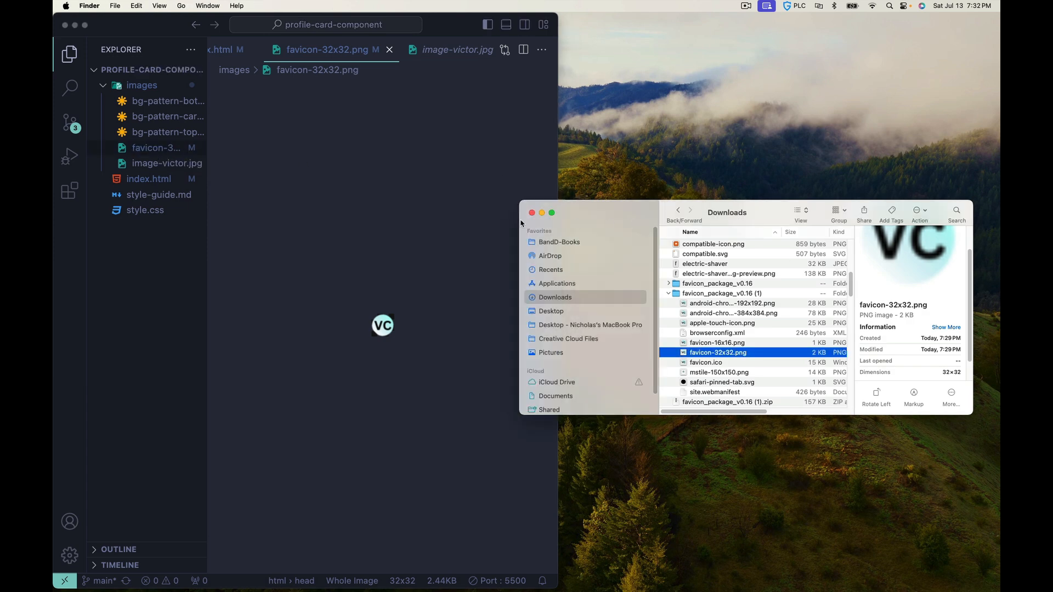
click(225, 54)
key(super+Tab)
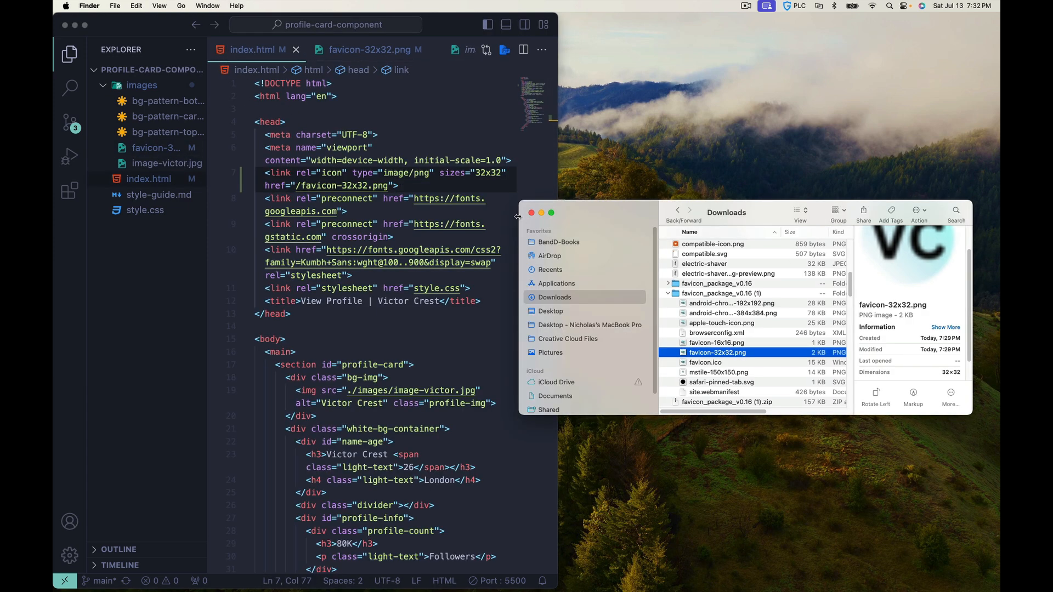
key(super+w)
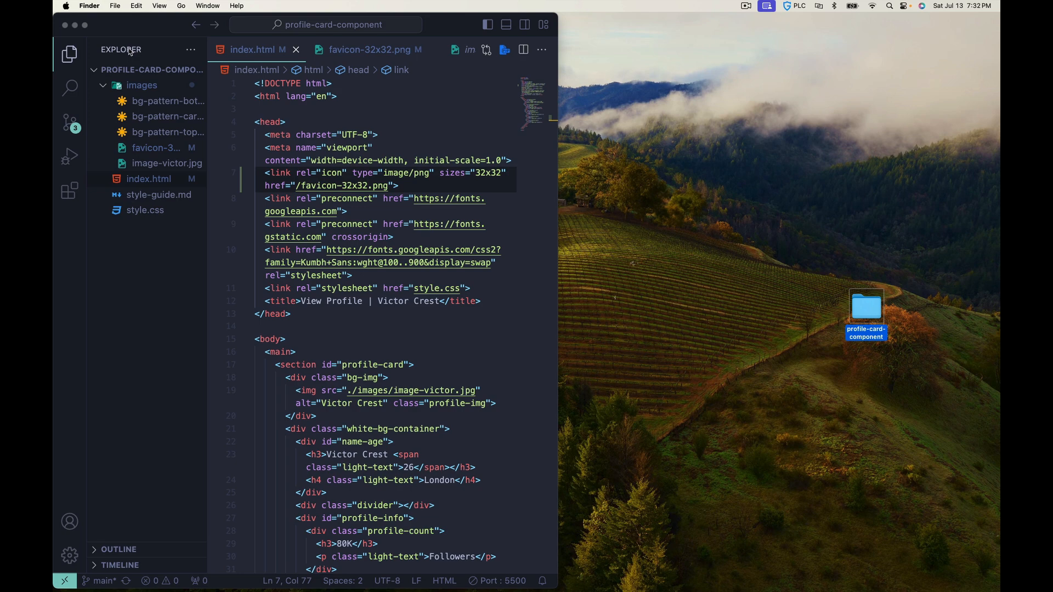
click(85, 26)
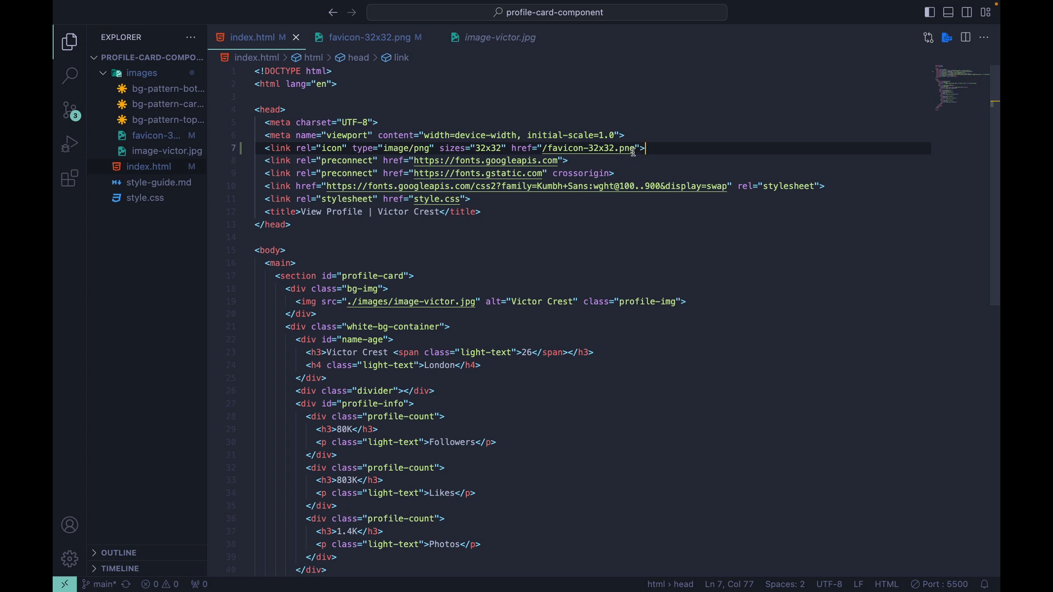
- Set the icon link's href in index.html to ./images/favicon-32x32.png and save the file
drag(636, 149, 544, 154)
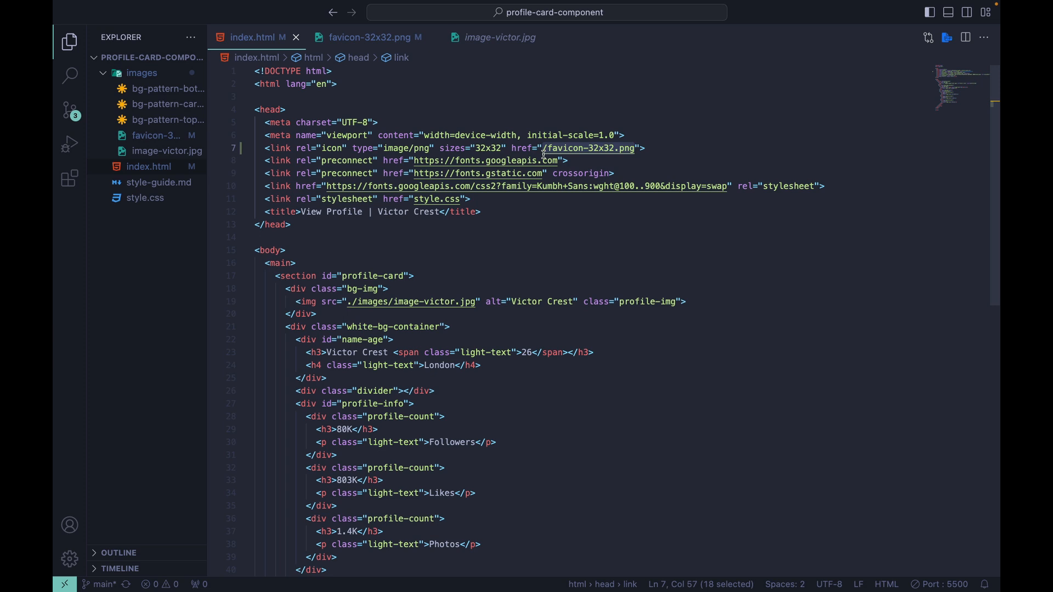
text(./)
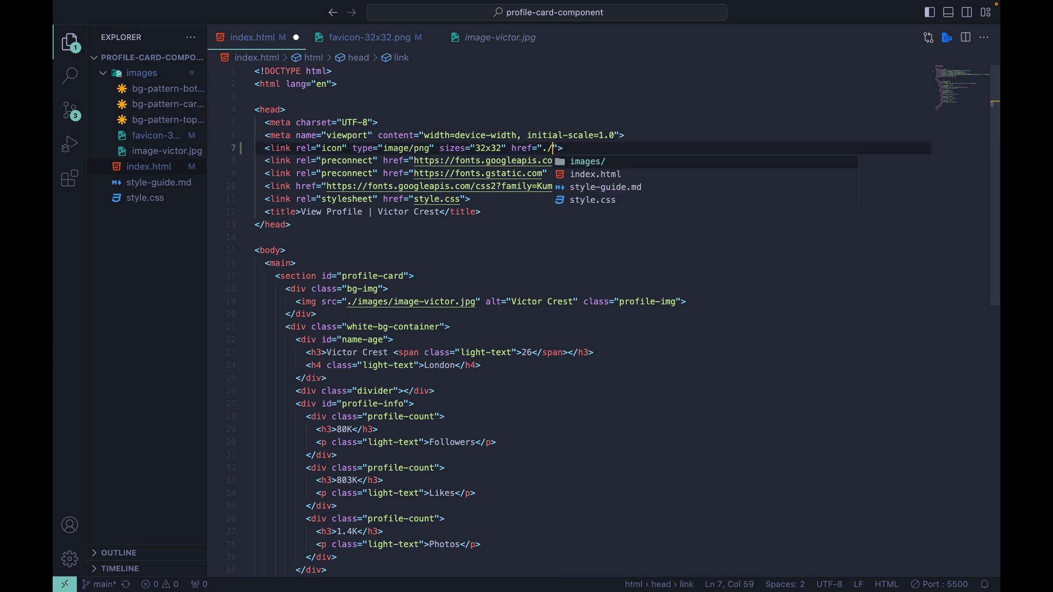
key(Return)
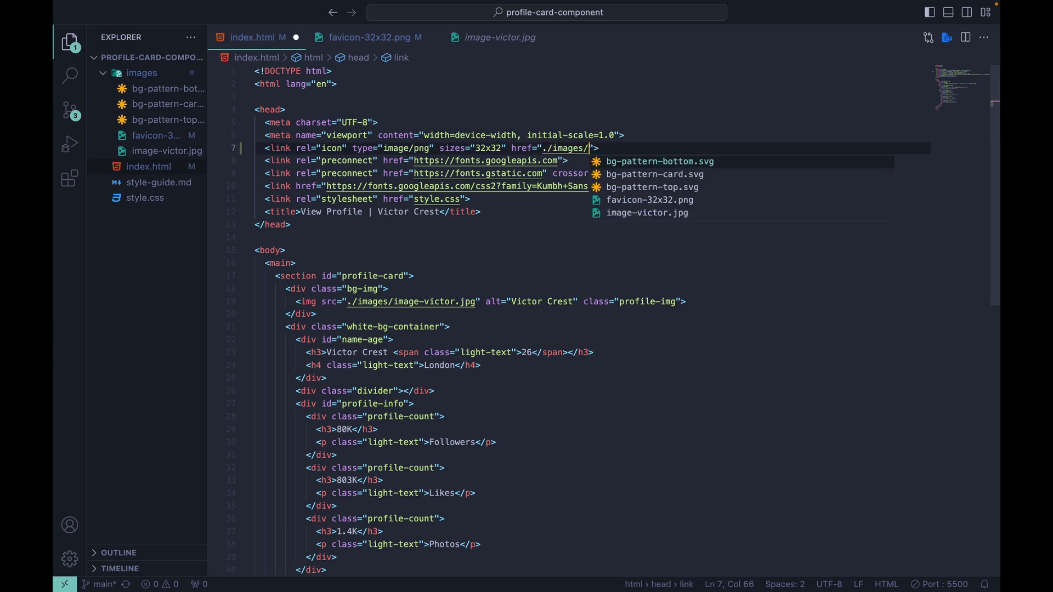
key(Down)
key(Down)
key(Down)
key(Return)
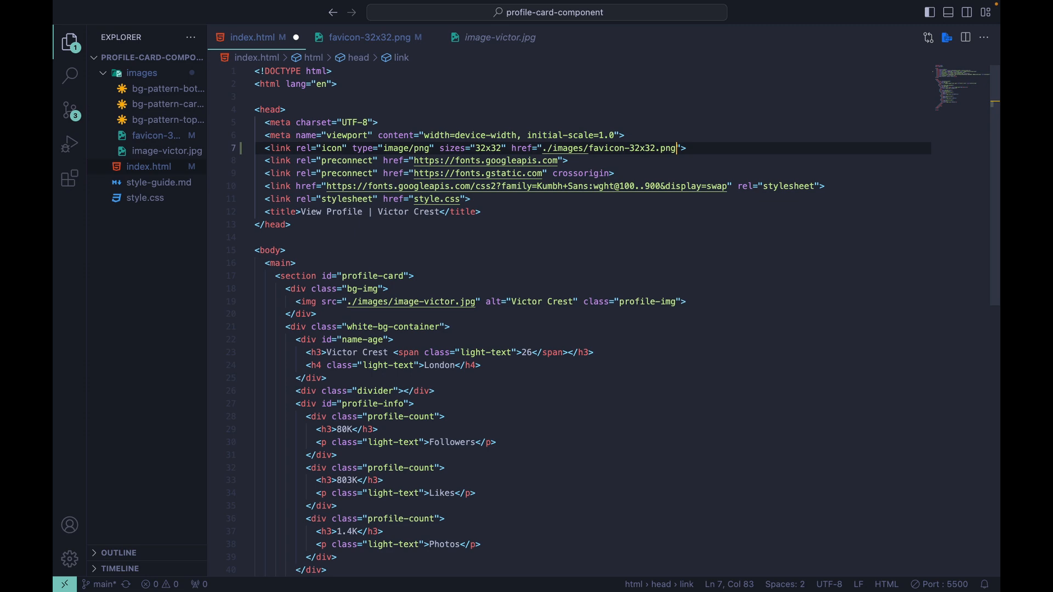
key(ctrl+s)
- Switch to Chrome and check the favicon on the local profile card page, comparing it with the Canva page's icon
key(super+Tab)
key(super+Tab)
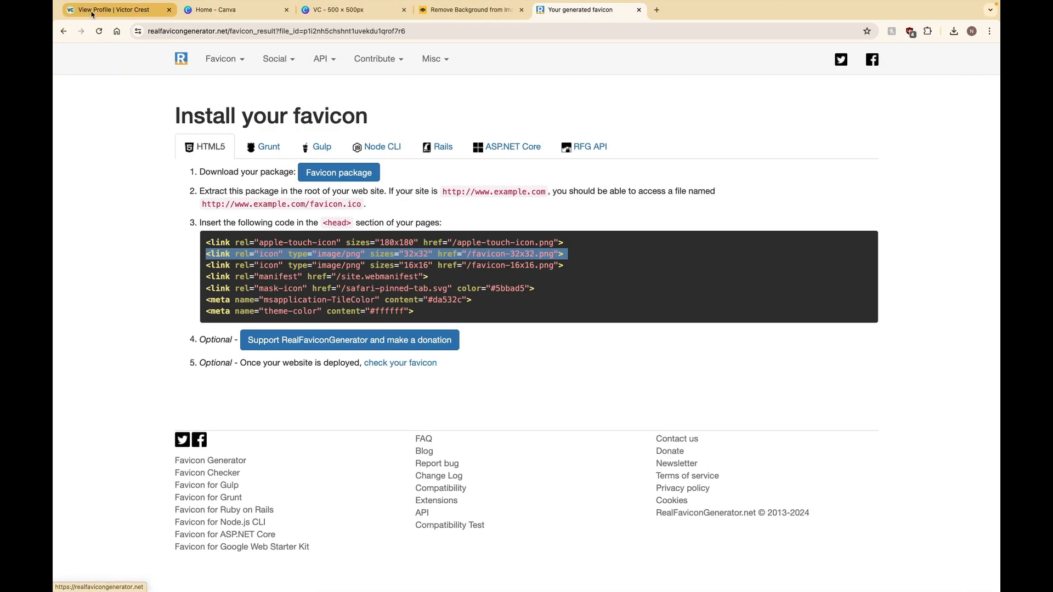
click(92, 11)
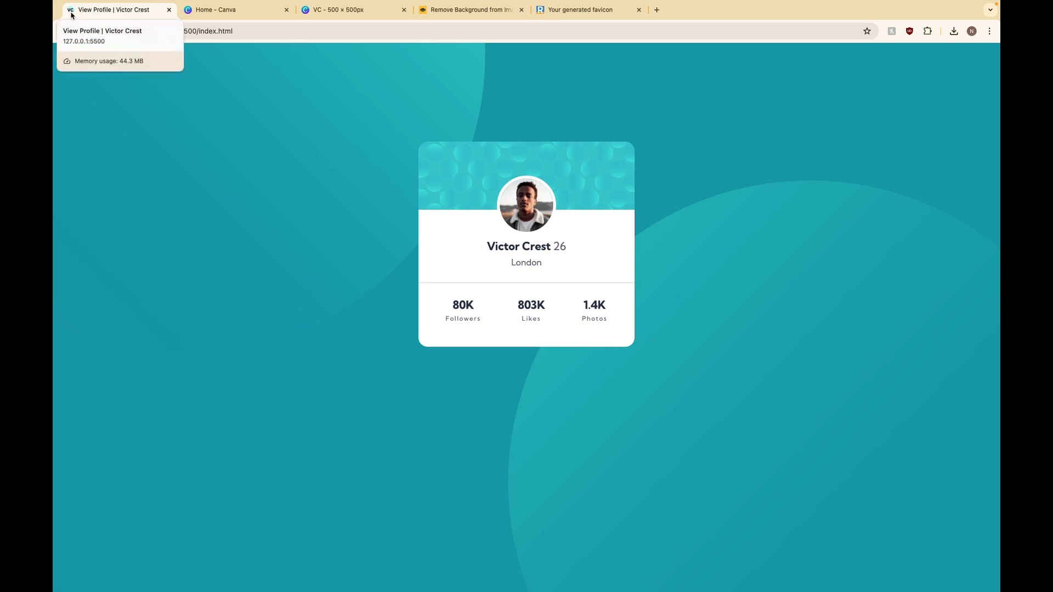
key(ctrl+Tab)
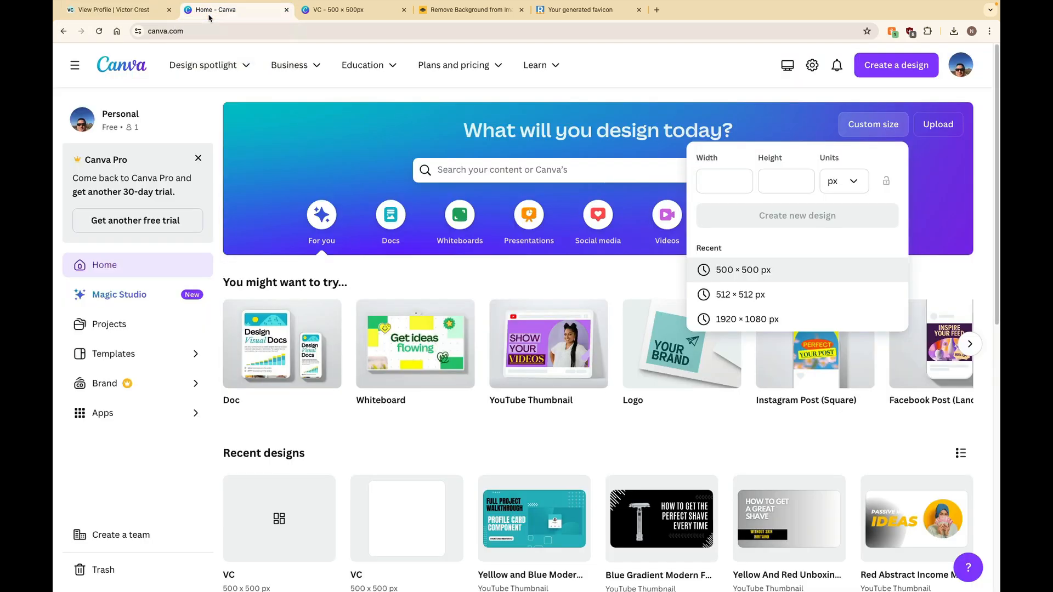
click(72, 17)
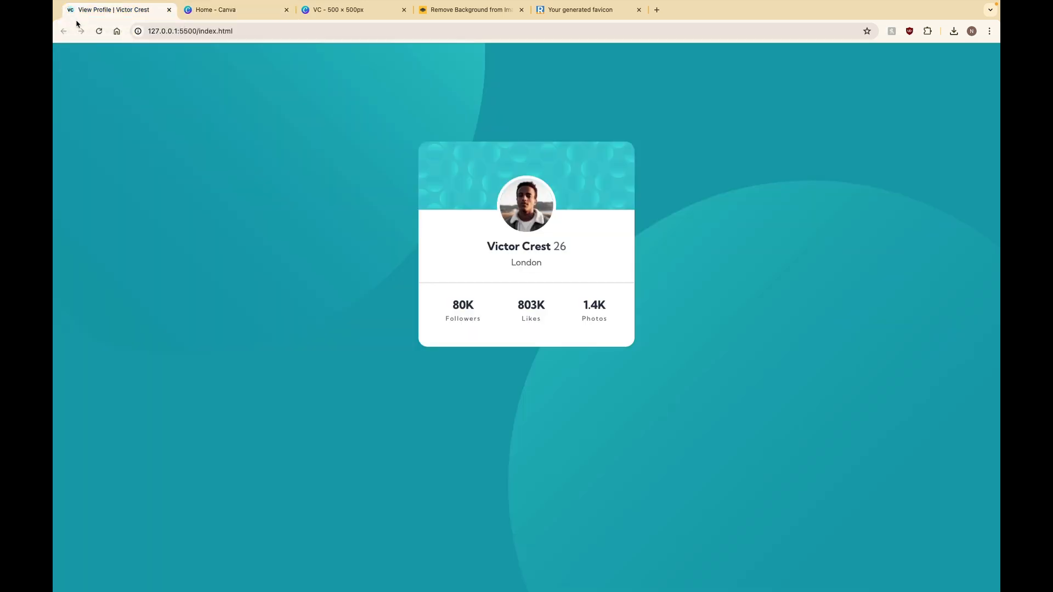
- Switch back to Visual Studio Code, commit all pending changes with the message "favicon added", and sync them to the remote main branch
key(super+Tab)
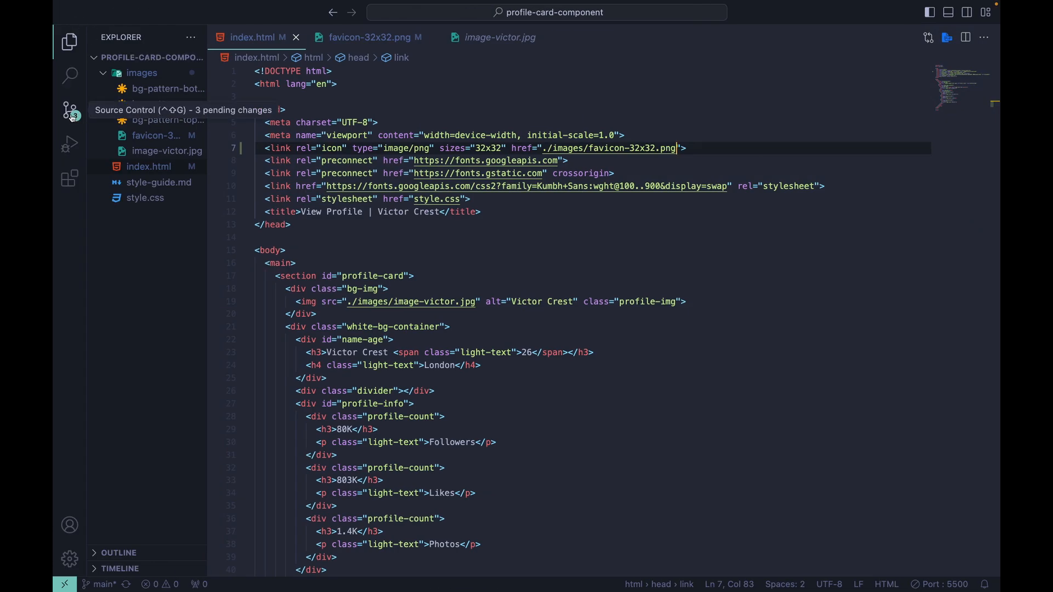
click(72, 116)
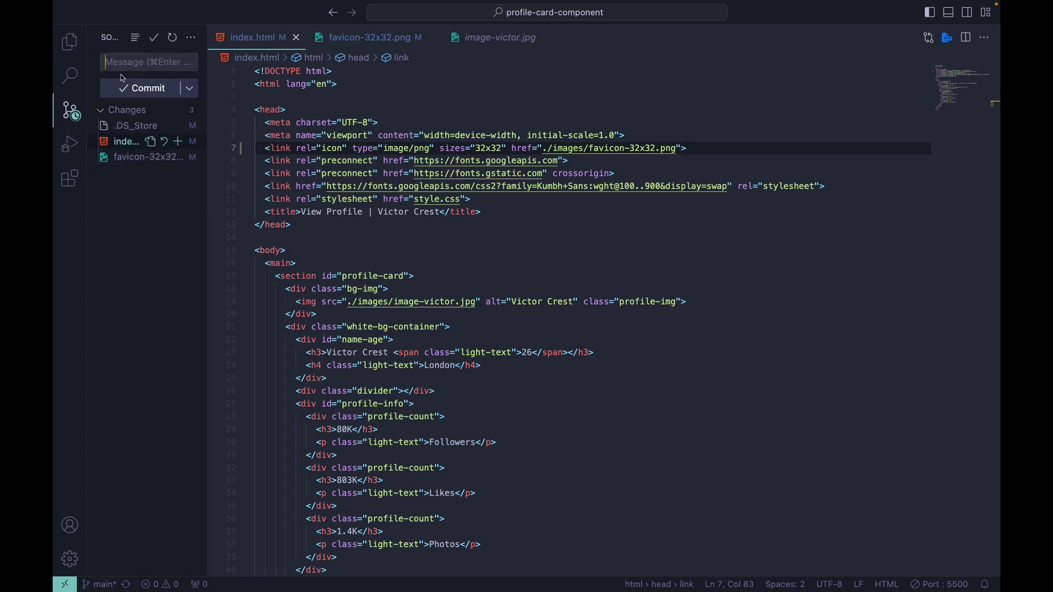
text(favicon added)
click(154, 38)
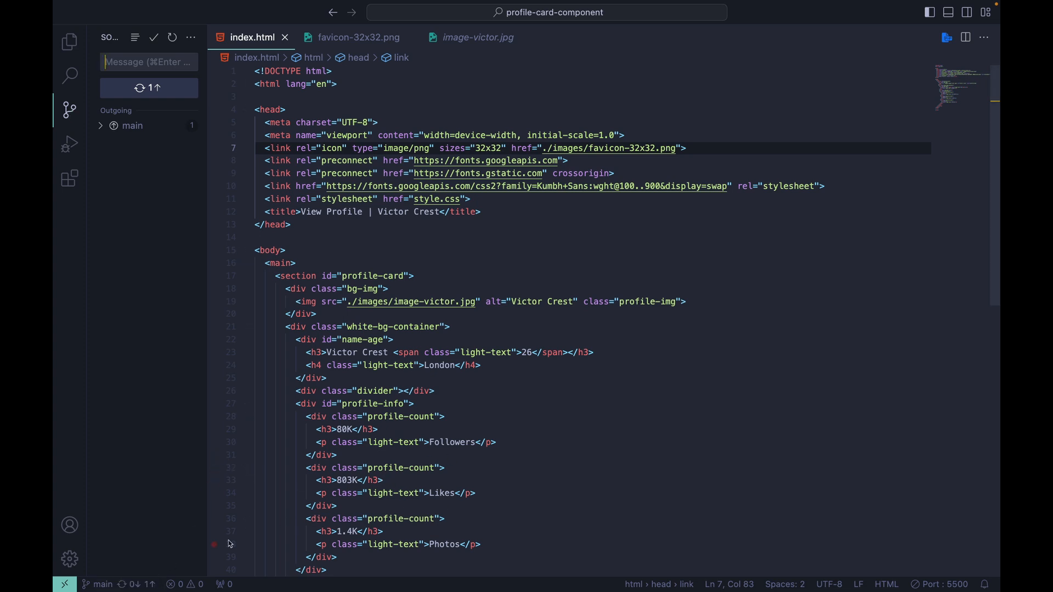
click(136, 583)
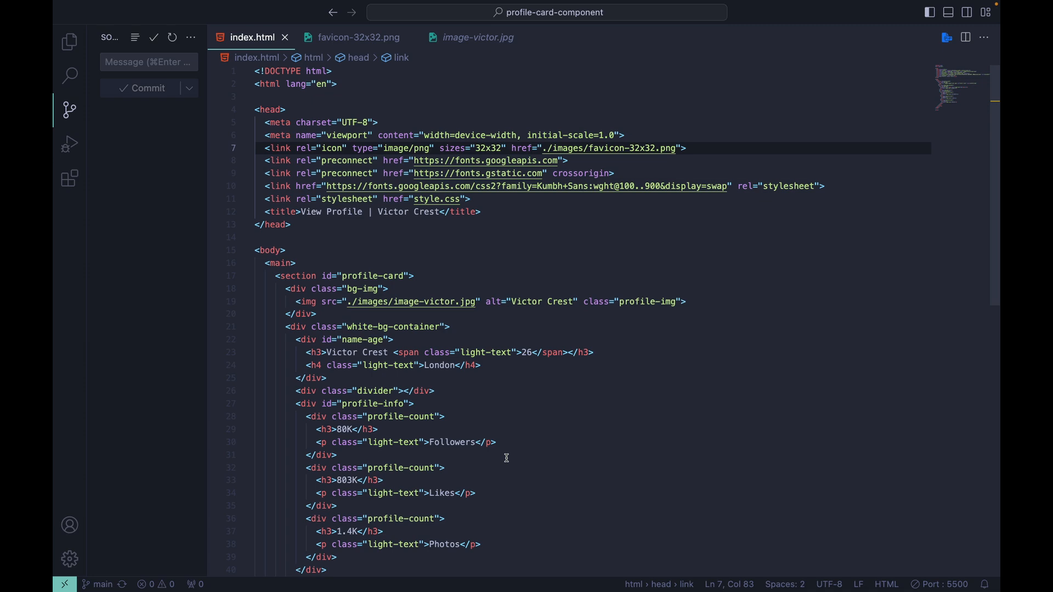
- Exit full screen, minimize the code editor, and open netlify.com in a new Chrome tab
click(82, 22)
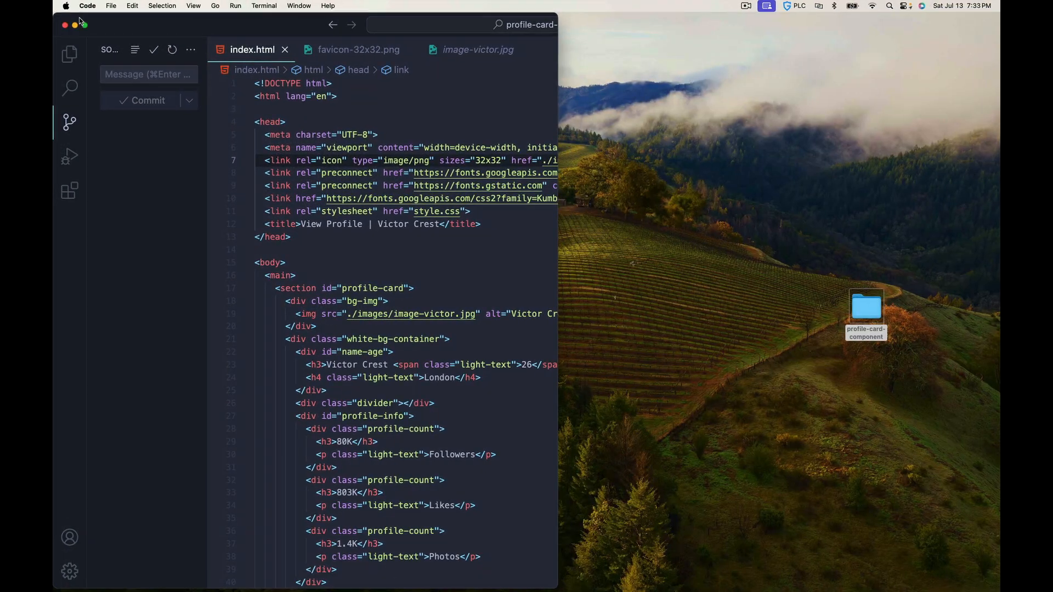
click(76, 25)
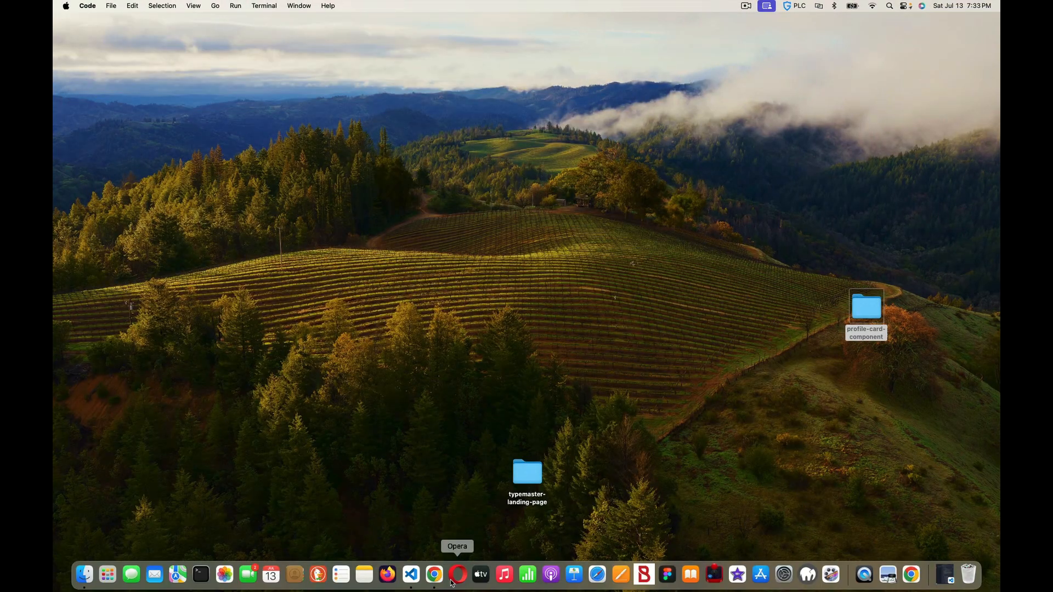
click(439, 582)
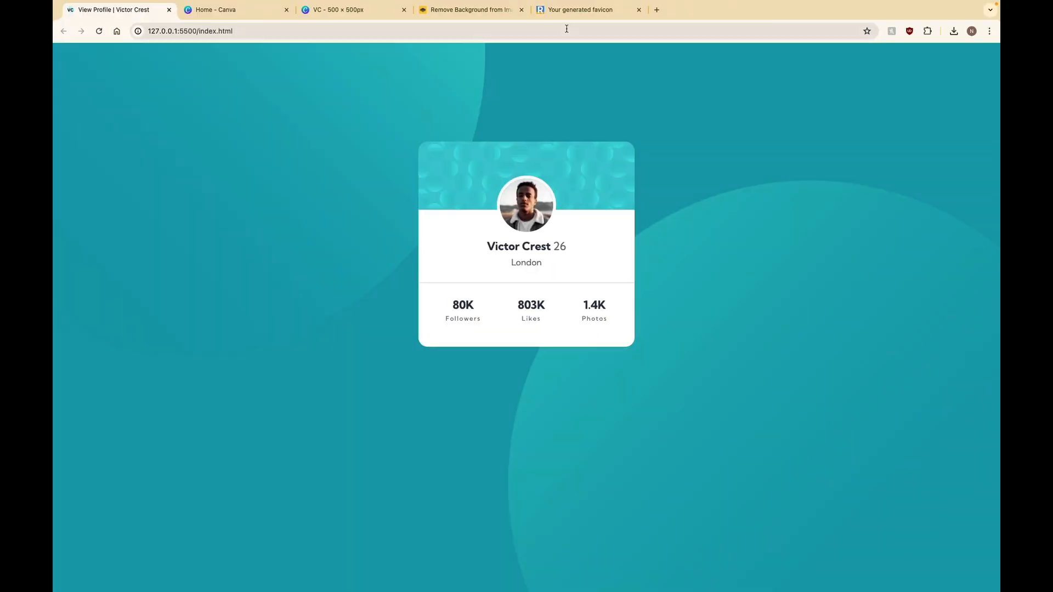
click(656, 10)
text(net)
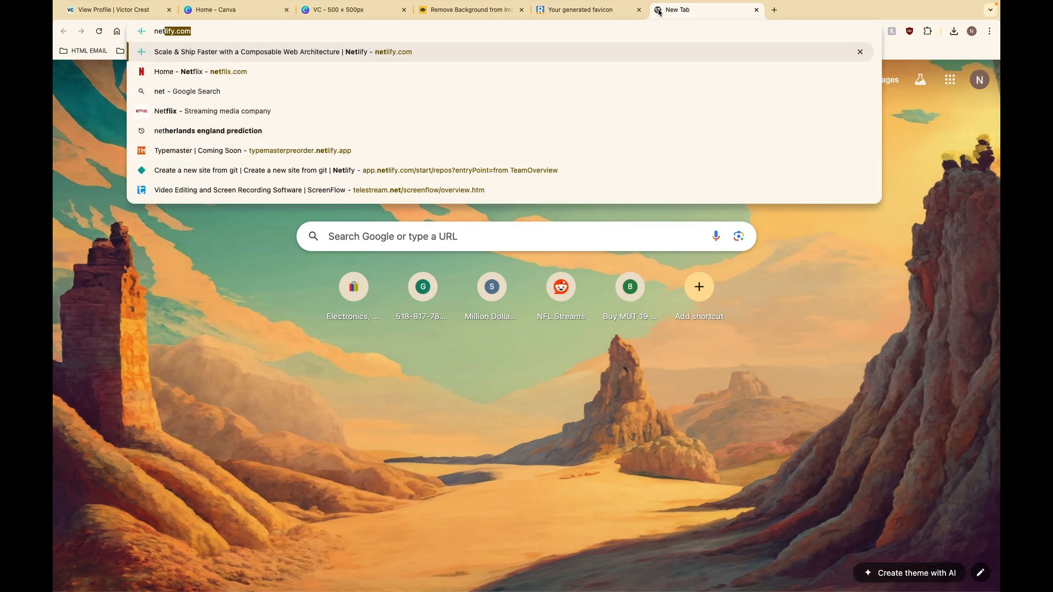
key(Return)
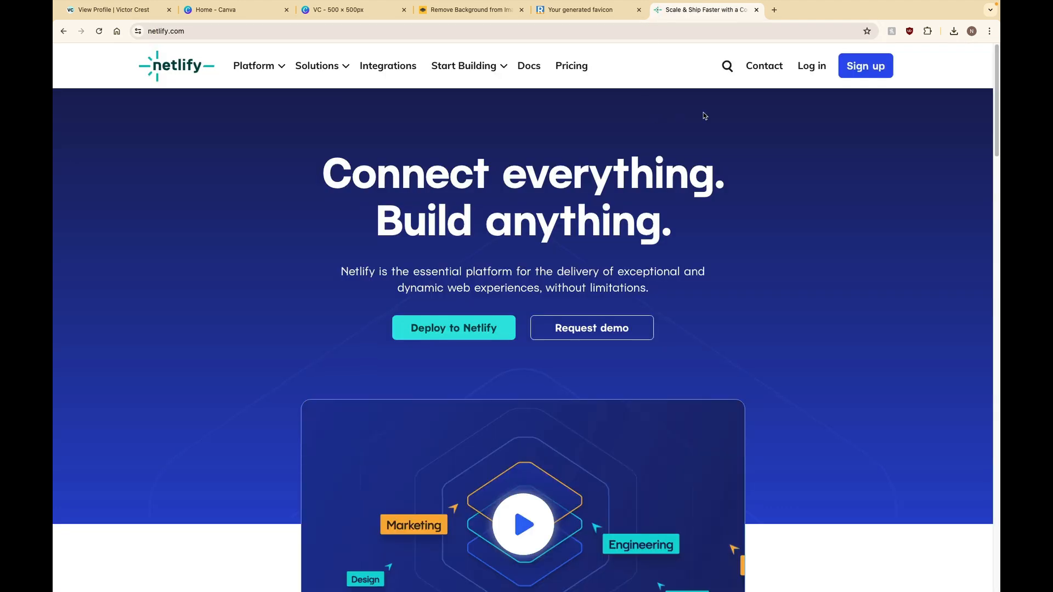
- Log in to Netlify, open the victor-profile-count site overview, and visit its live page to check the favicon
click(811, 65)
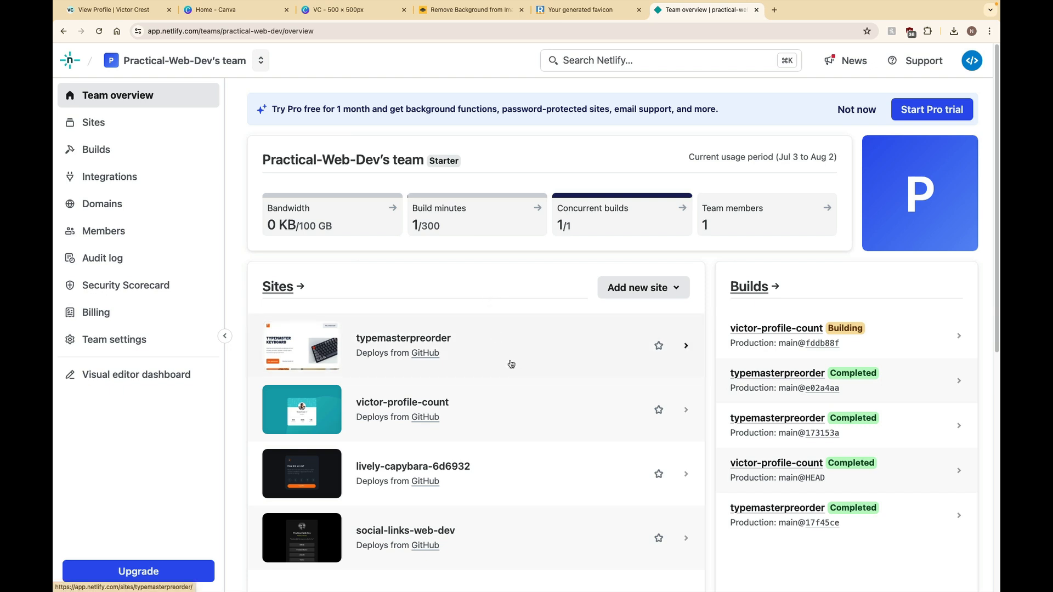
click(416, 408)
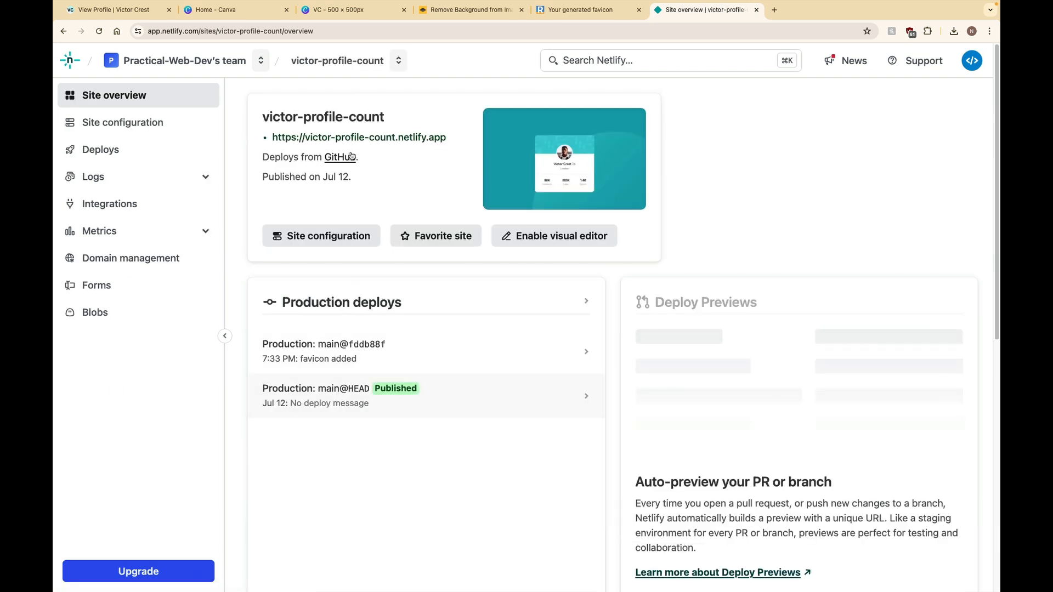
click(356, 139)
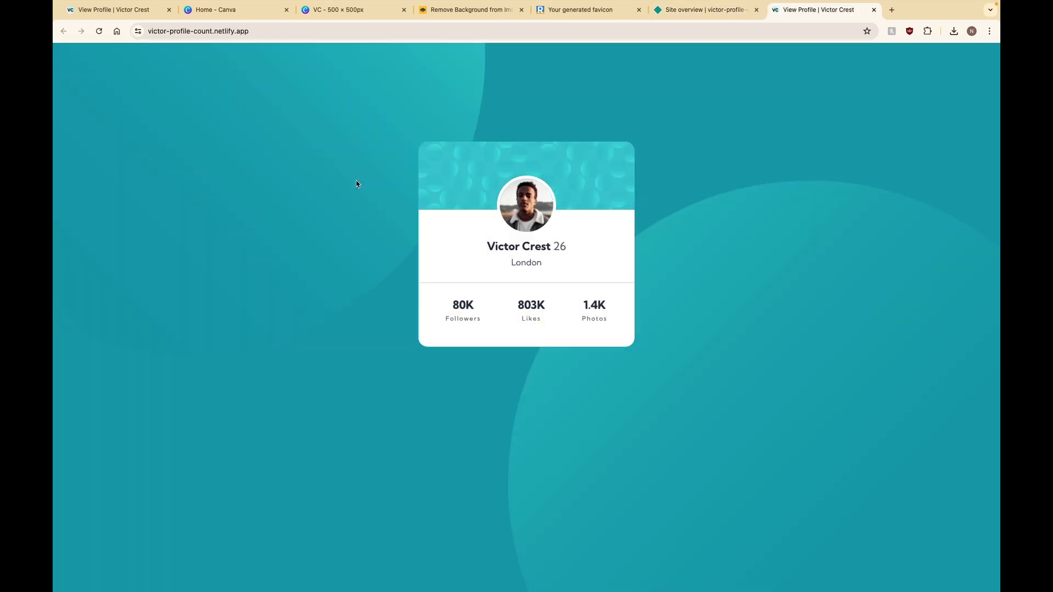